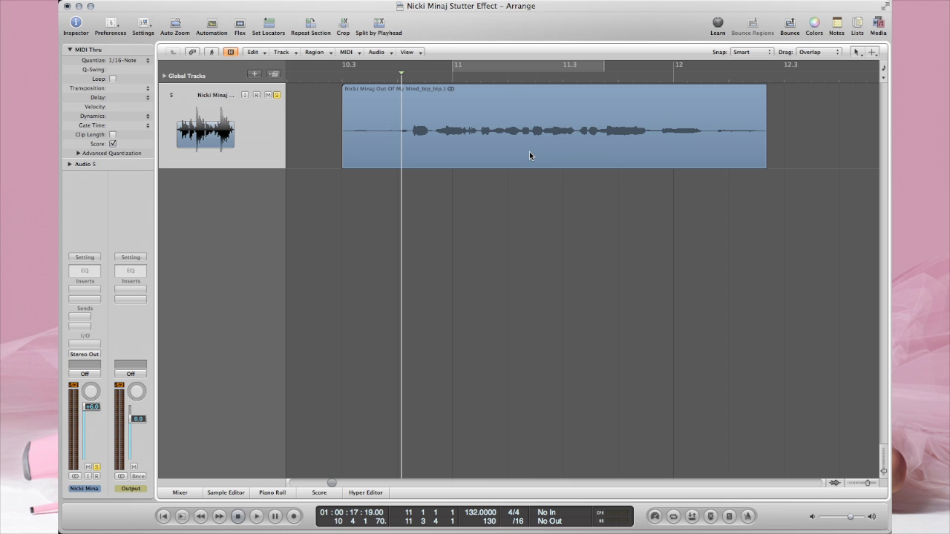
# Play the vocal region from just before its start, then again from near the first word, to hear the phrase.
pyautogui.click(336, 80)
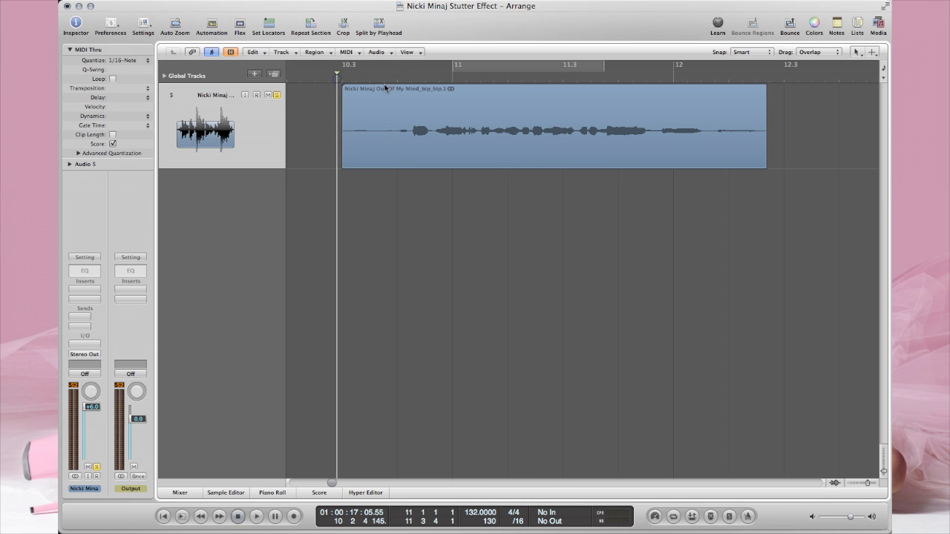
pyautogui.press('space')
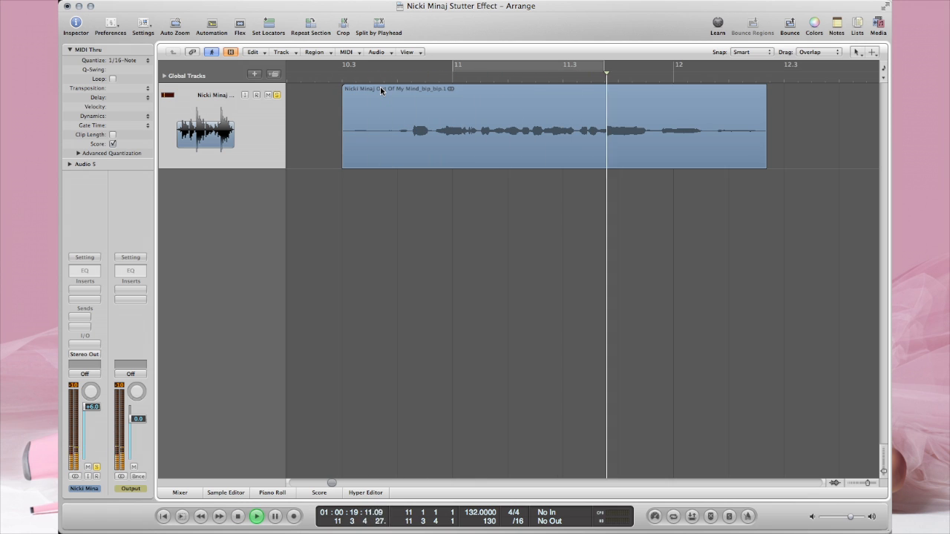
pyautogui.press('space')
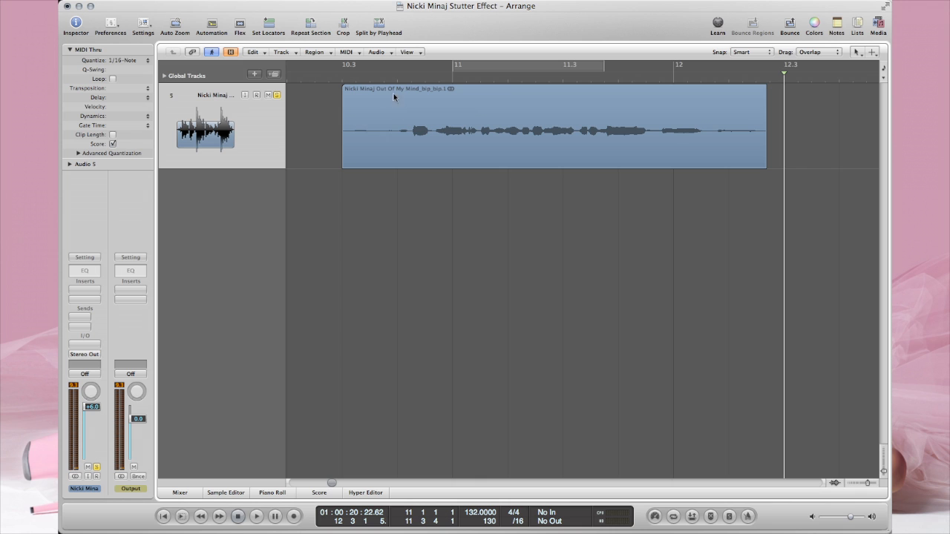
pyautogui.click(386, 80)
pyautogui.press('space')
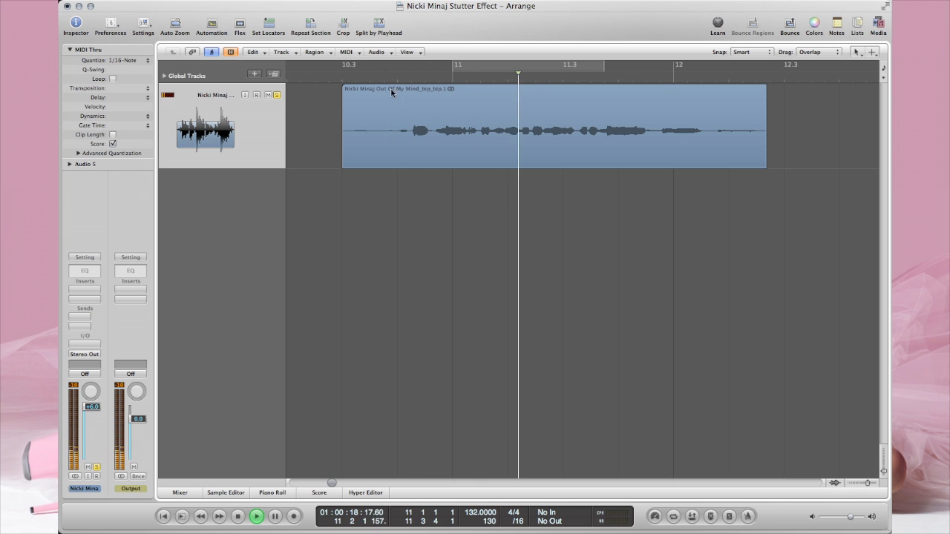
pyautogui.press('space')
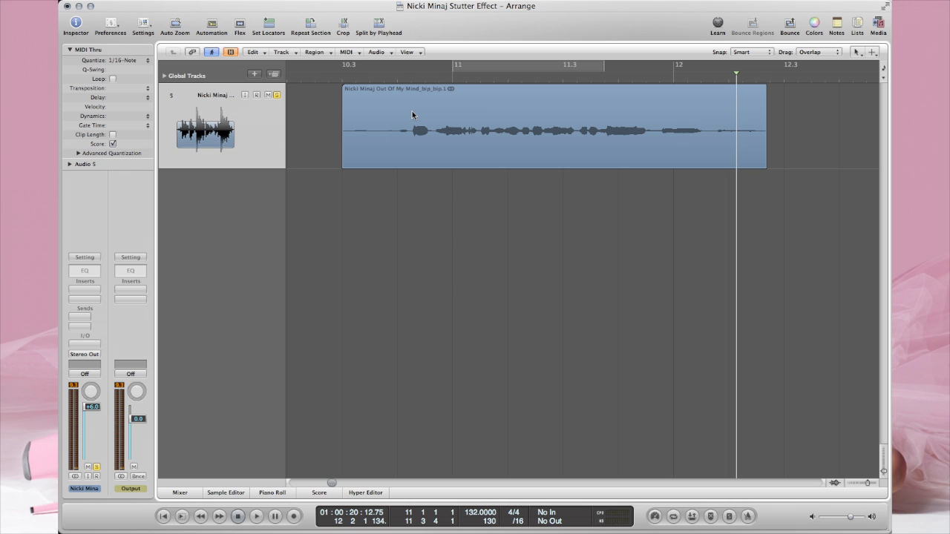
# Set a cycle range from 10 4 2 1 to 10 4 3 81 around the first loud word and audition the loop.
pyautogui.moveTo(411, 70); pyautogui.dragTo(428, 70)
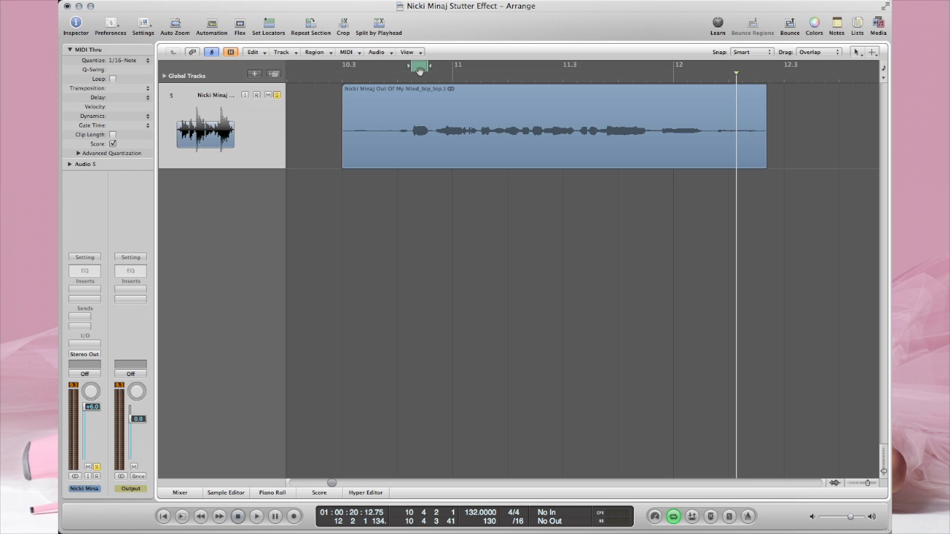
pyautogui.press('space')
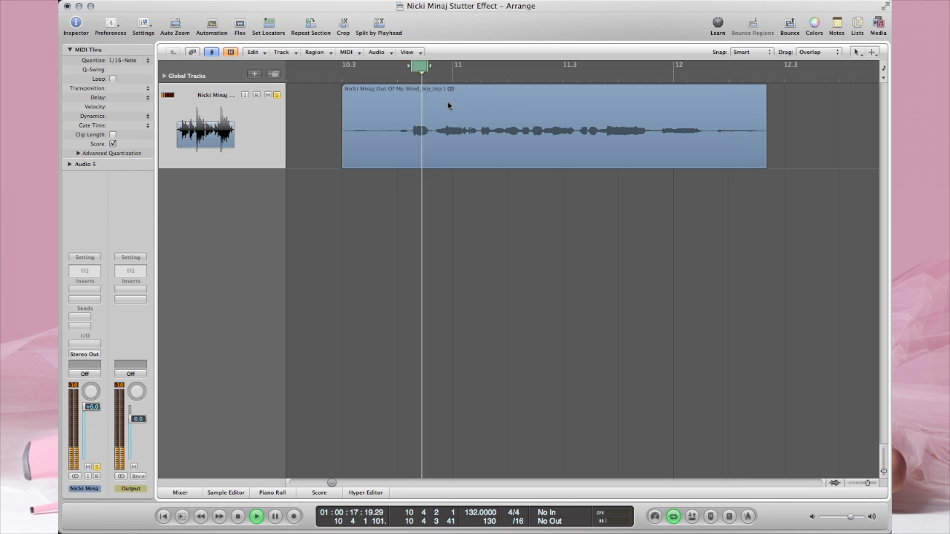
pyautogui.press('space')
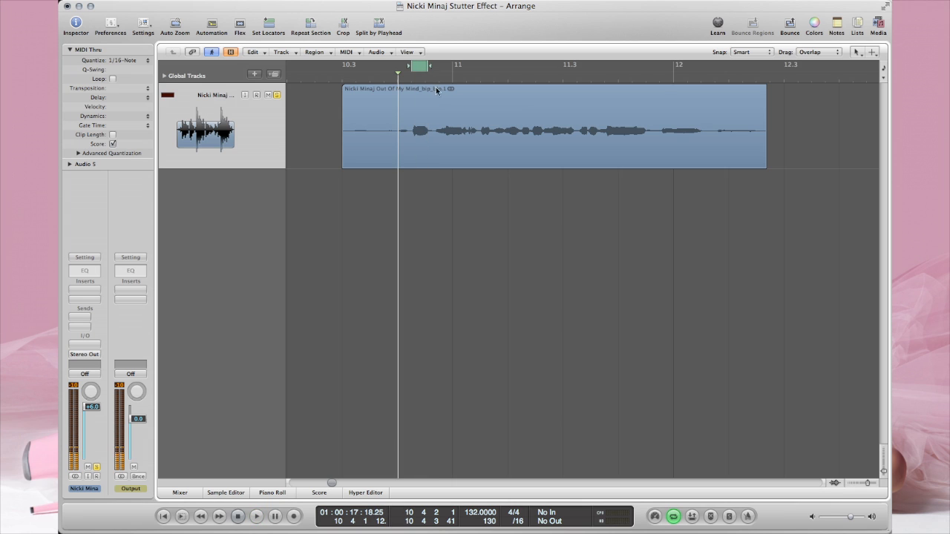
pyautogui.moveTo(427, 66); pyautogui.dragTo(409, 68)
pyautogui.press('space')
pyautogui.press('space')
pyautogui.press('space')
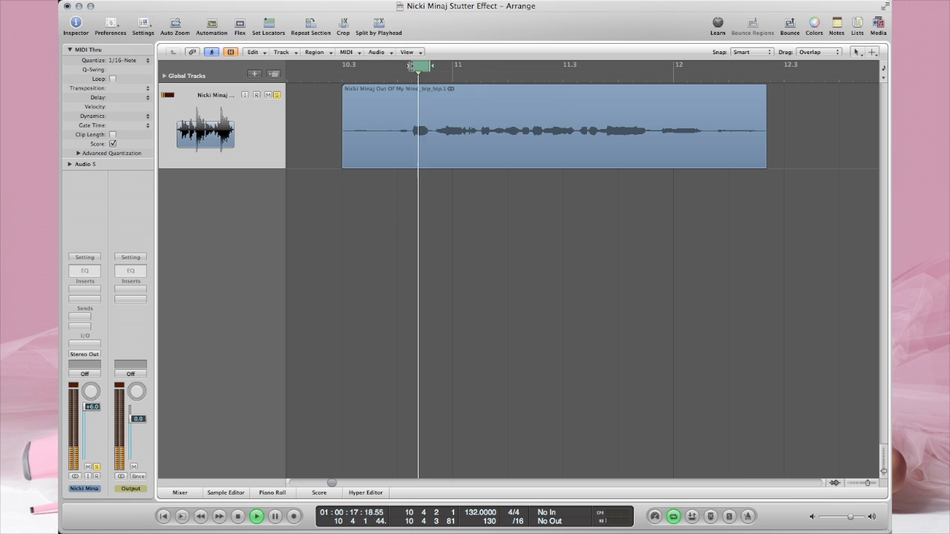
pyautogui.press('space')
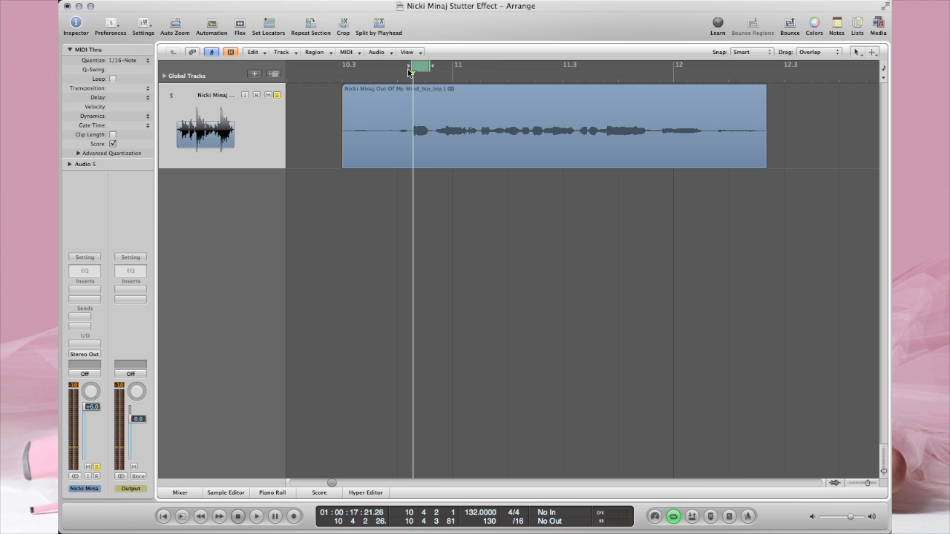
# Split the vocal region with the Scissors Tool just after and just before the first loud word to isolate it.
pyautogui.press('Escape')
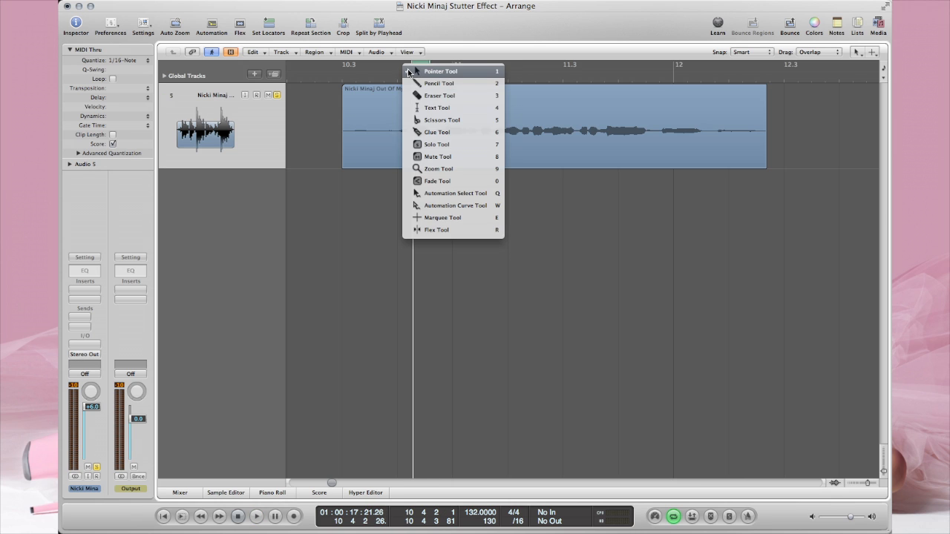
pyautogui.click(449, 121)
pyautogui.click(433, 136)
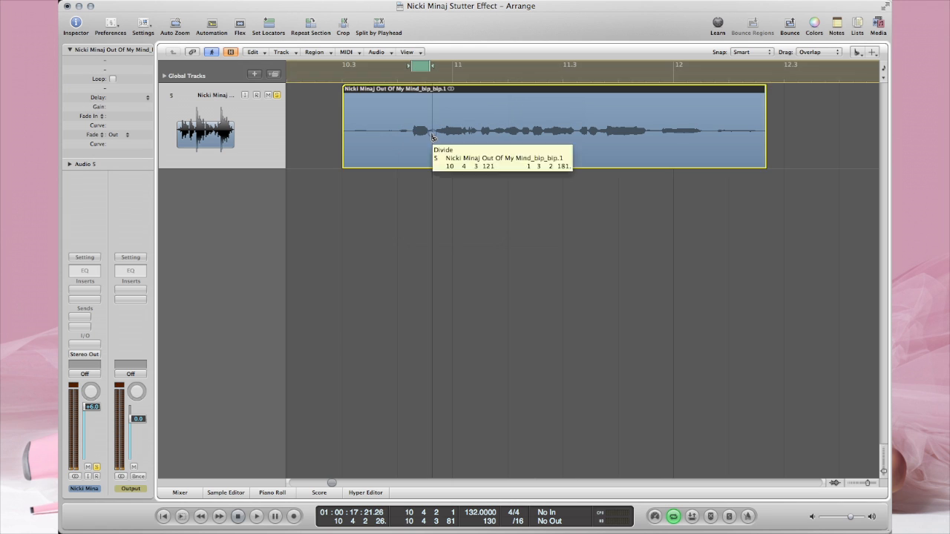
pyautogui.click(413, 137)
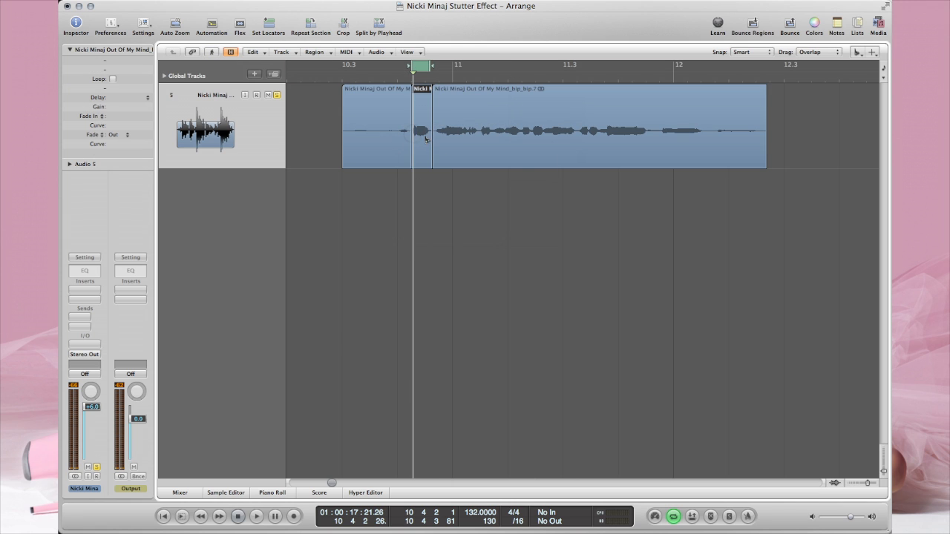
pyautogui.press('Escape')
pyautogui.press('Escape')
# Add a new audio track directly below the vocal track.
pyautogui.doubleClick(250, 199)
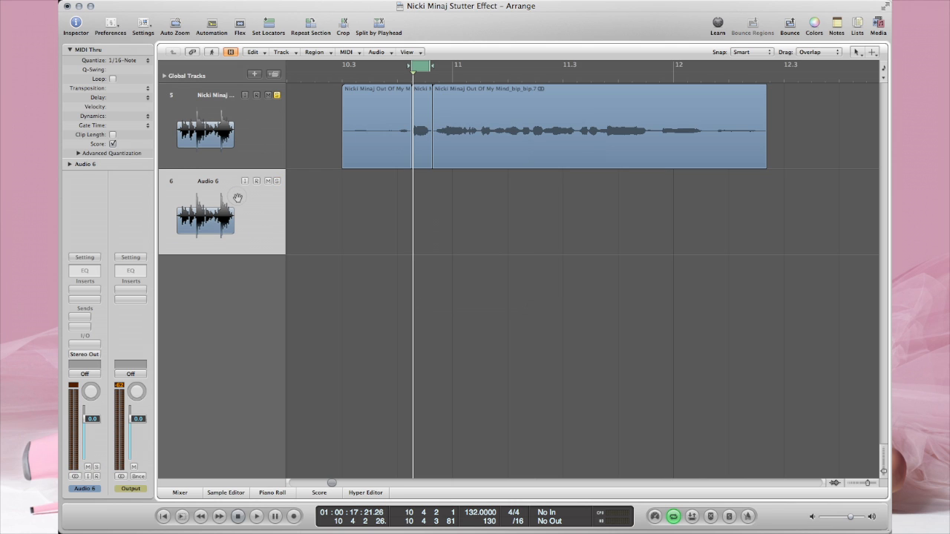
pyautogui.press('super+BackSpace')
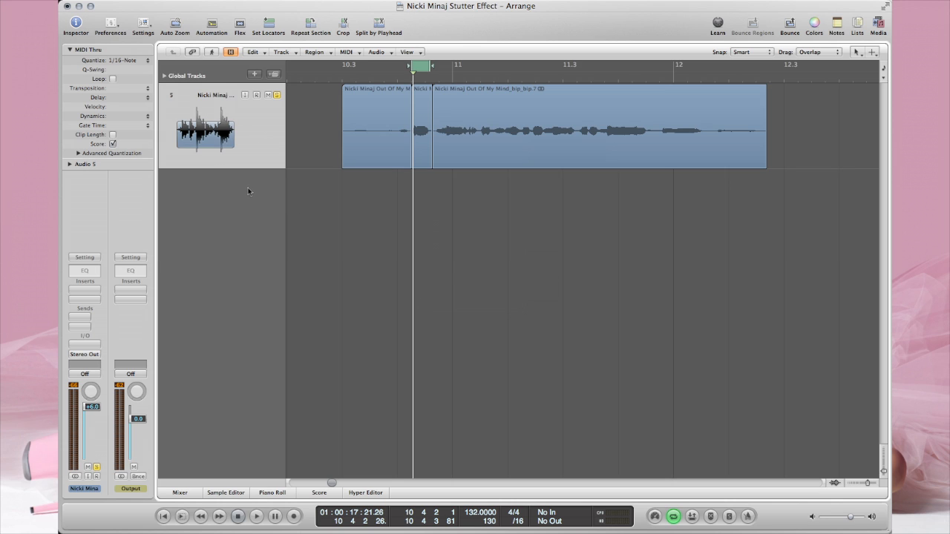
pyautogui.click(239, 125)
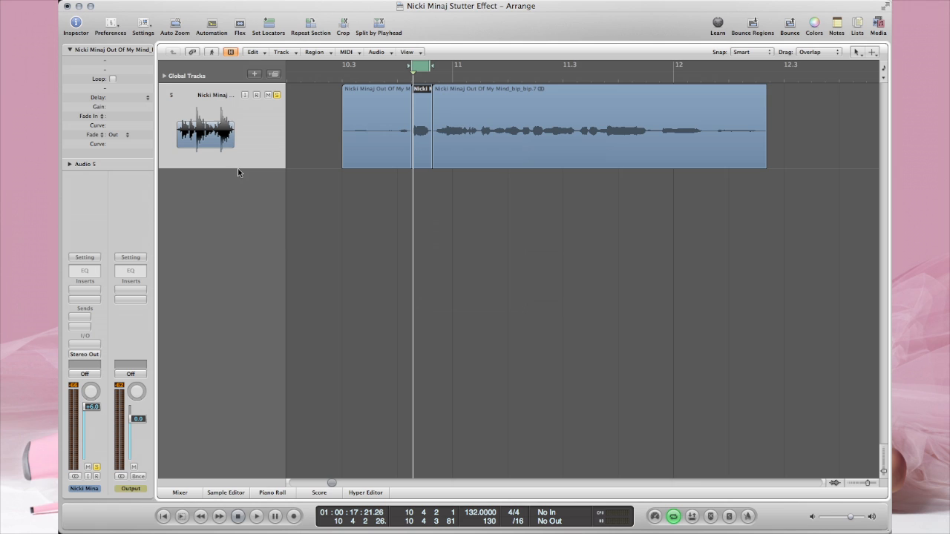
pyautogui.doubleClick(237, 199)
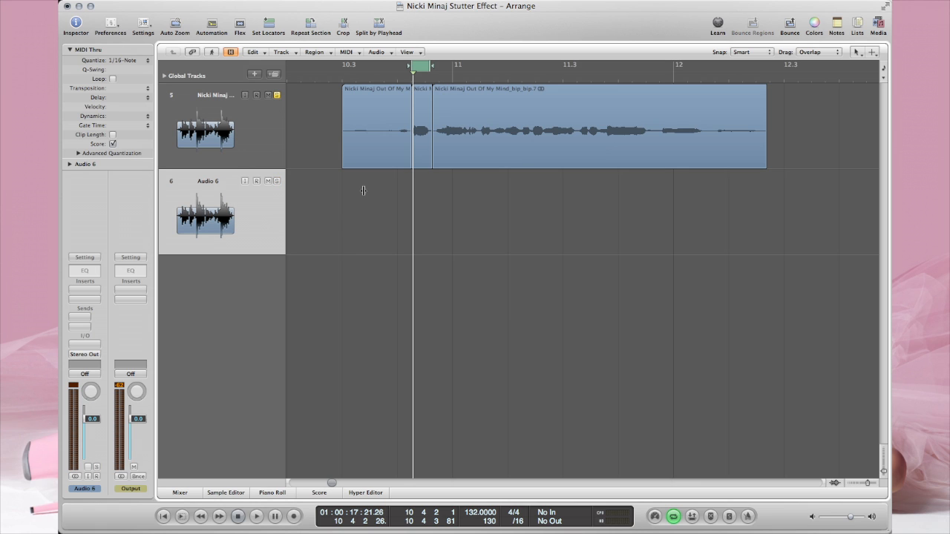
# Copy the isolated word slice to the new track so it ends where the original slice begins.
pyautogui.click(418, 137)
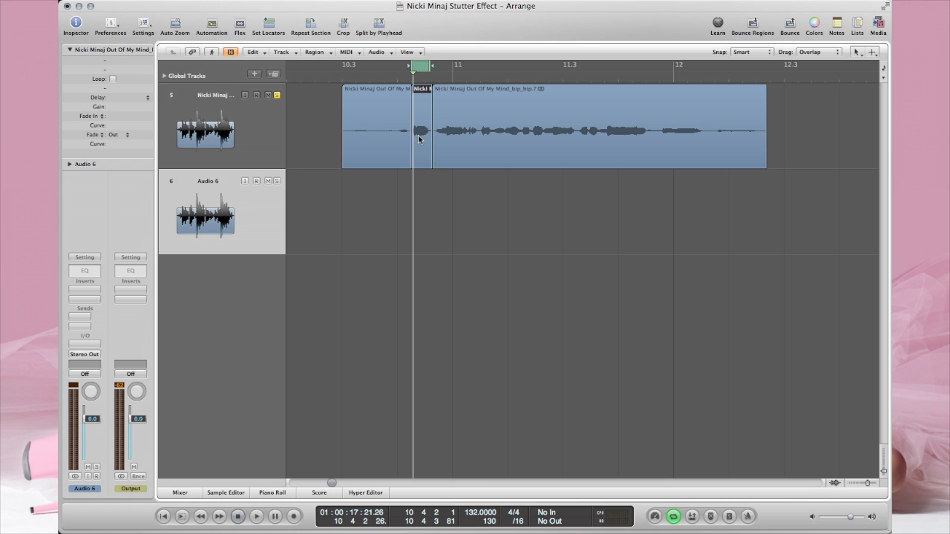
pyautogui.moveTo(418, 135); pyautogui.dragTo(402, 209)
pyautogui.hscroll(-1, 428, 213)
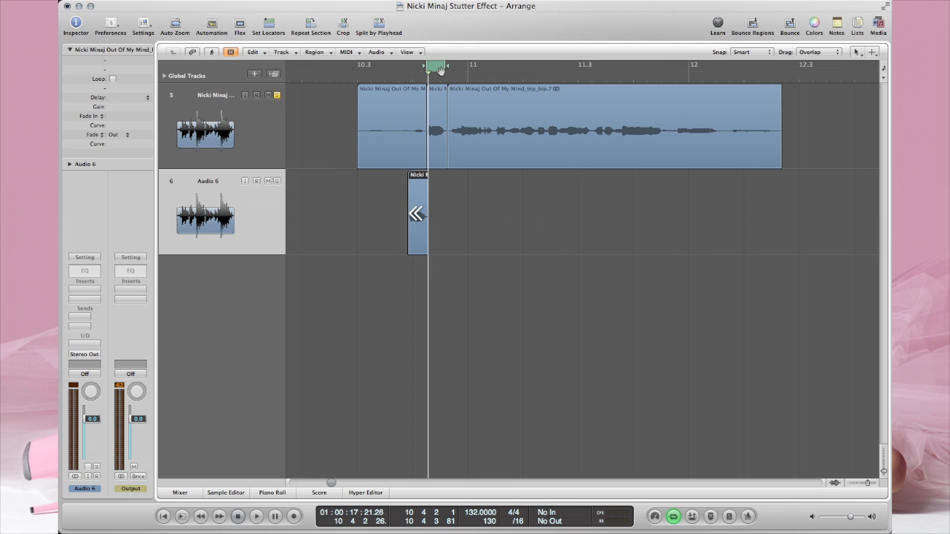
# Turn off cycle mode and place three more copies of the slice in a row before the first copy on Audio 6.
pyautogui.click(440, 69)
pyautogui.hscroll(-1, 453, 180)
pyautogui.hscroll(-2, 454, 180)
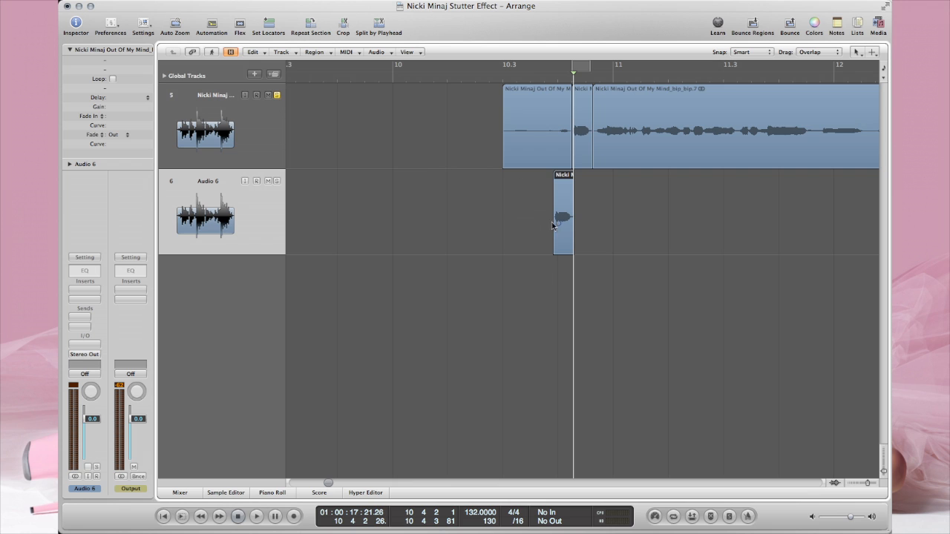
pyautogui.moveTo(559, 226); pyautogui.dragTo(510, 226)
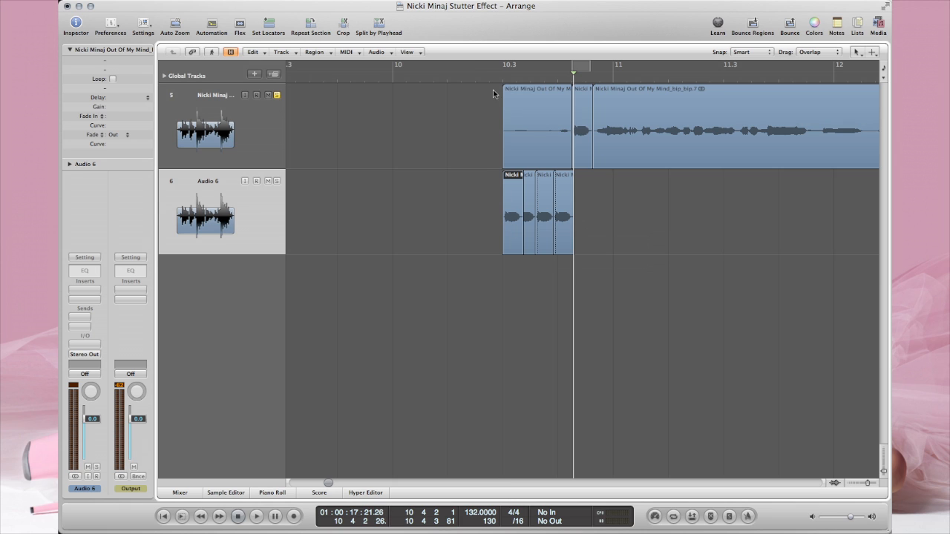
# Solo the Audio 6 track and play the stutter slices together with the vocal from before 10.3.
pyautogui.click(477, 78)
pyautogui.press('space')
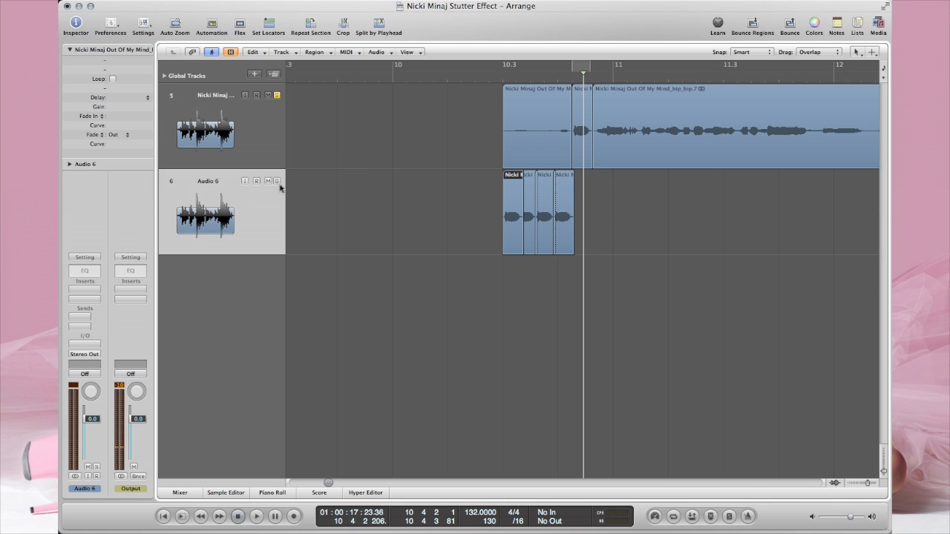
pyautogui.click(460, 79)
pyautogui.press('space')
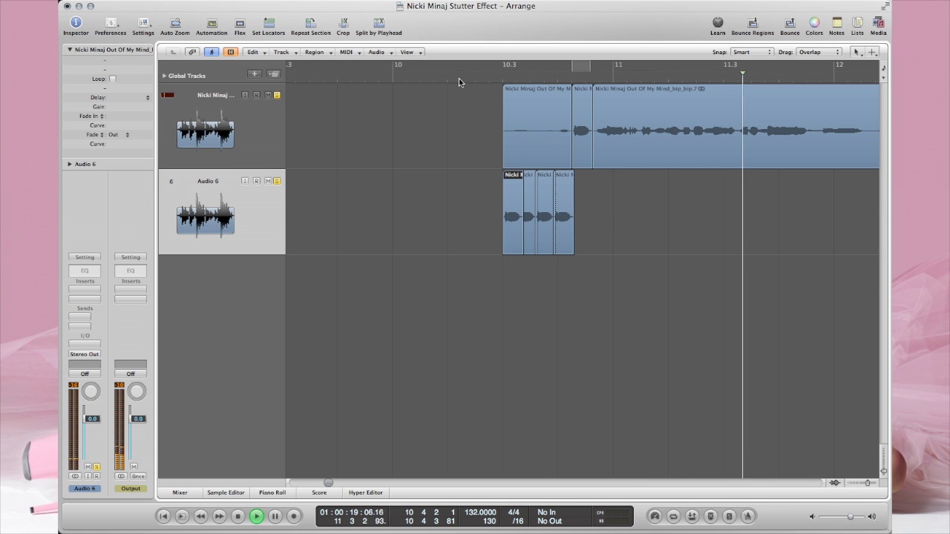
pyautogui.press('space')
# Even out the spacing of the four stutter slices on Audio 6 and play the result.
pyautogui.hscroll(-5, 465, 115)
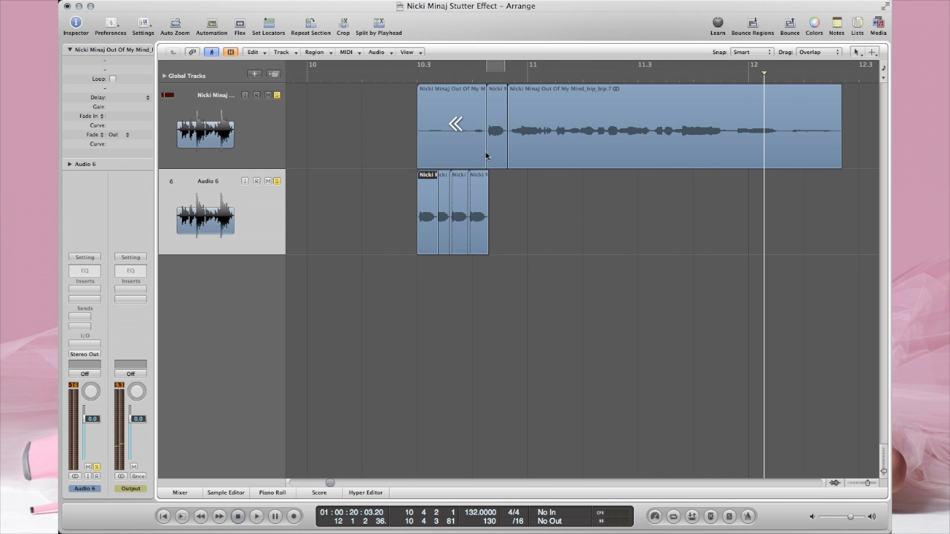
pyautogui.moveTo(440, 212); pyautogui.dragTo(437, 216)
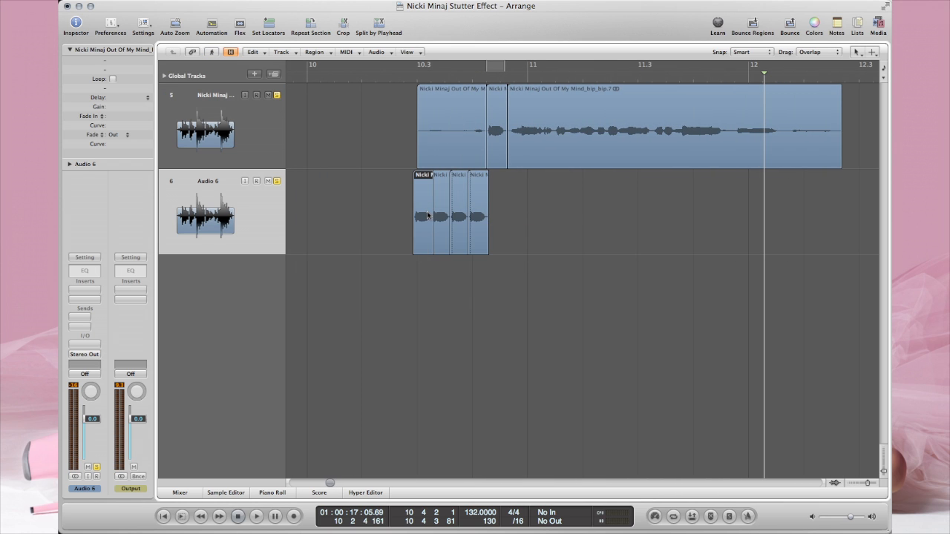
pyautogui.click(478, 223)
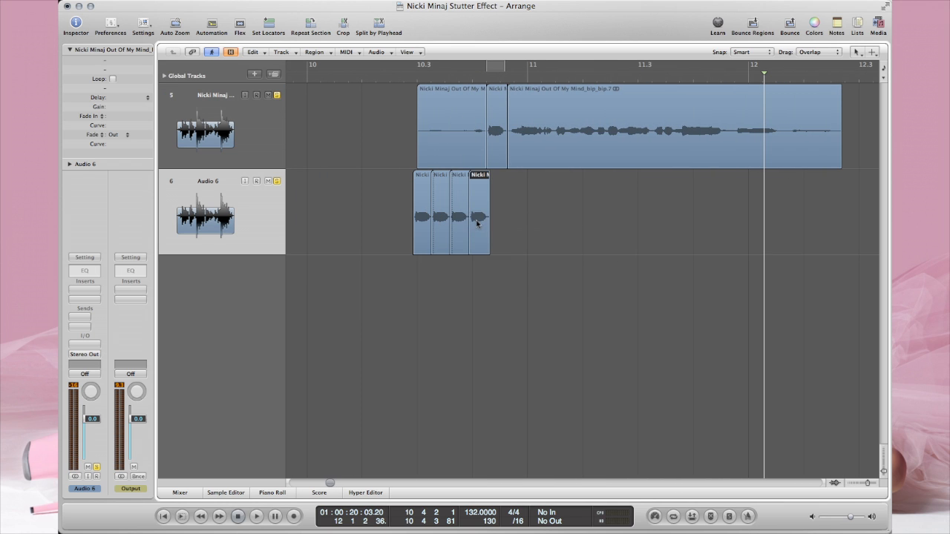
pyautogui.doubleClick(395, 80)
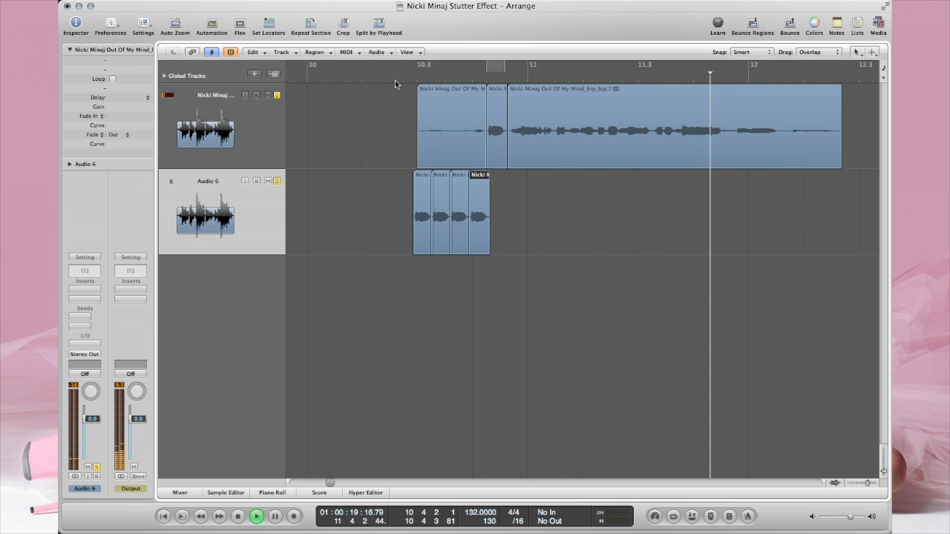
pyautogui.press('space')
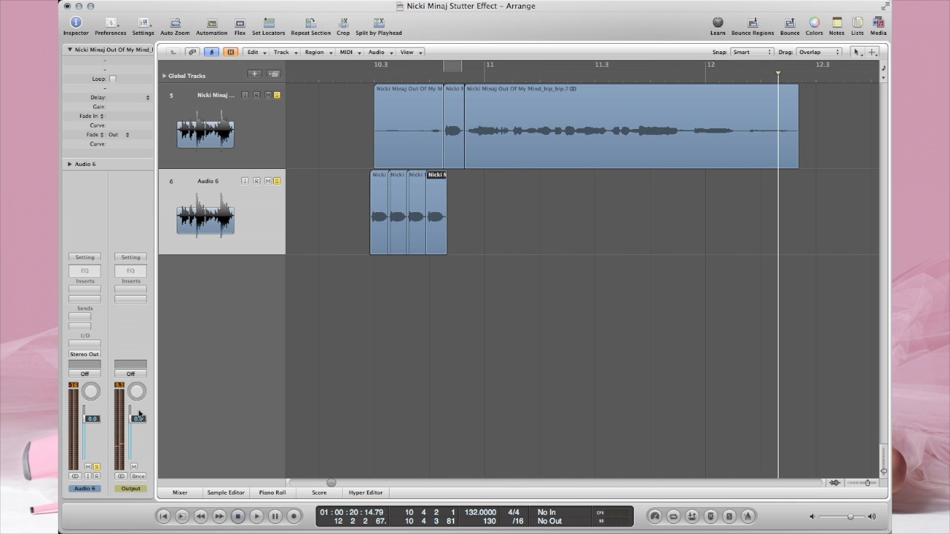
# Raise the Audio 6 track's volume to +6.0 dB and play the stutter with the vocal.
pyautogui.click(215, 141)
pyautogui.click(221, 226)
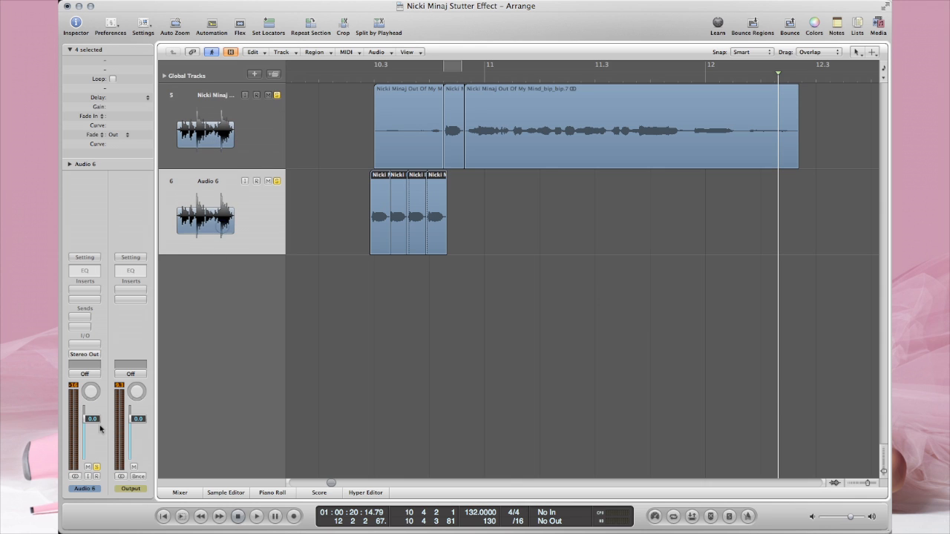
pyautogui.moveTo(92, 418); pyautogui.dragTo(135, 259)
pyautogui.click(337, 76)
pyautogui.press('space')
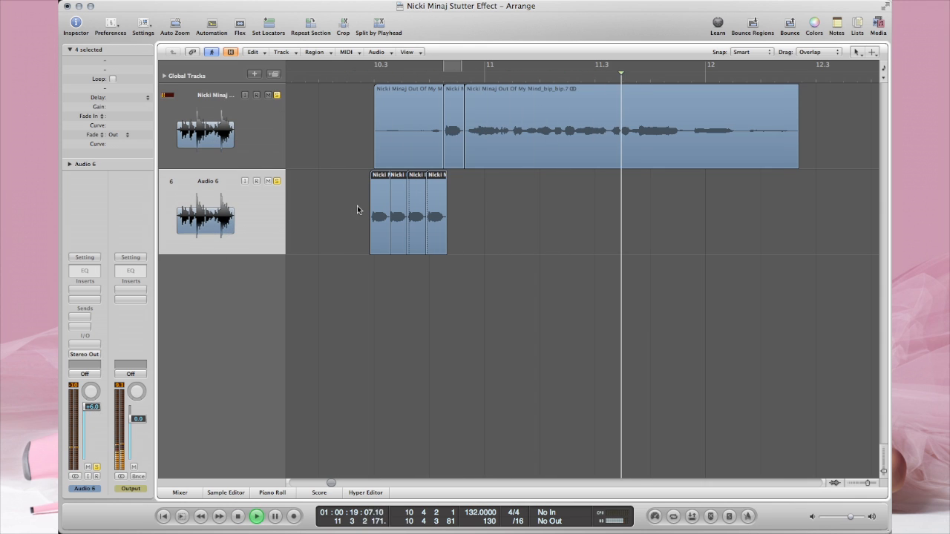
pyautogui.press('space')
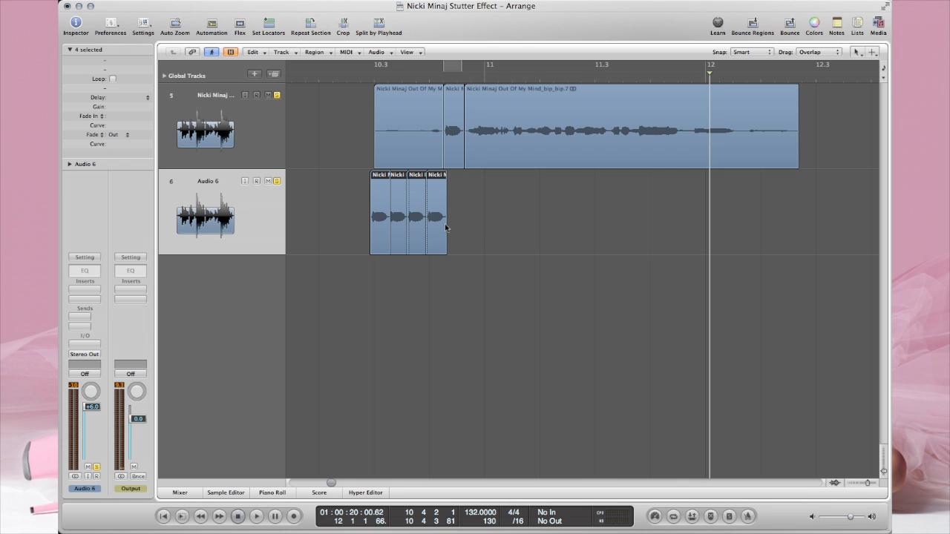
# Automate Audio 6's volume to rise from about -11.4 dB before the stutter slices to +6.0 dB after them, and play it back.
pyautogui.press('a')
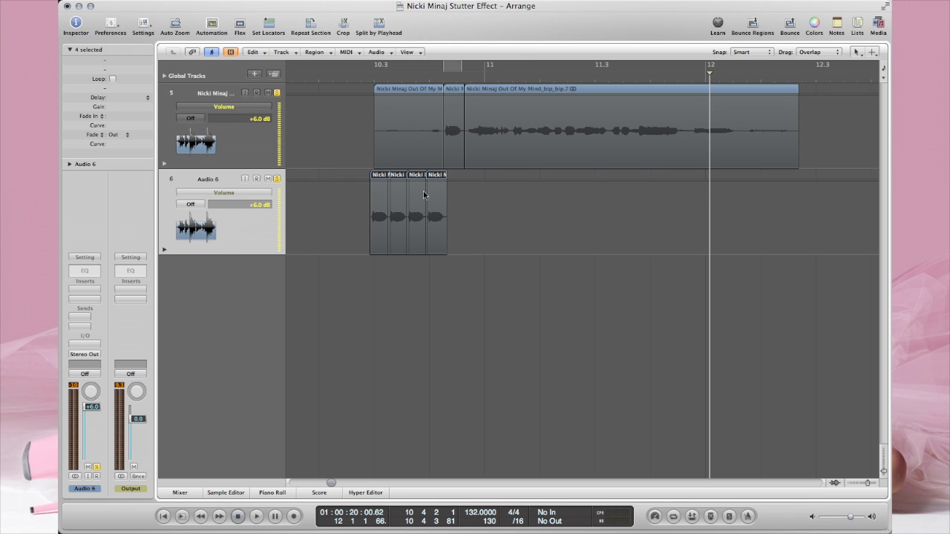
pyautogui.click(453, 184)
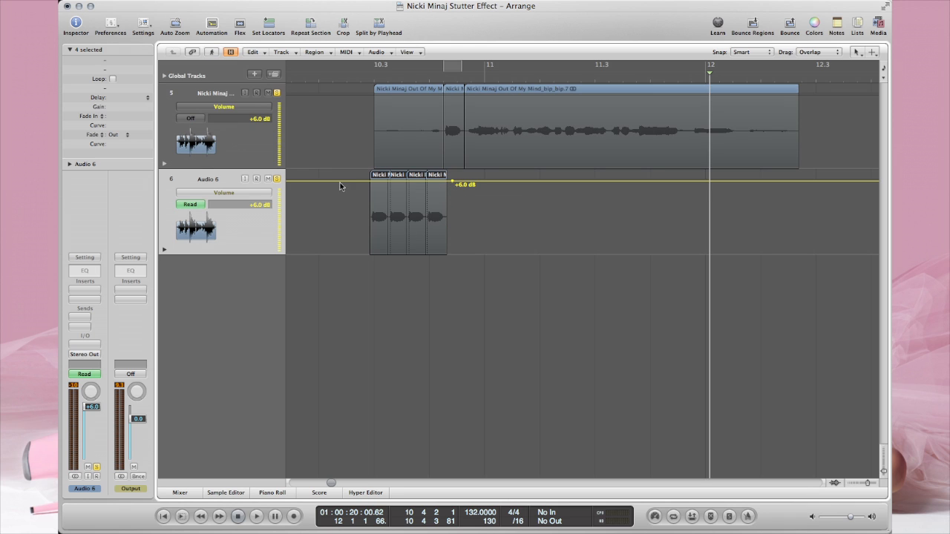
pyautogui.moveTo(352, 182); pyautogui.dragTo(352, 234)
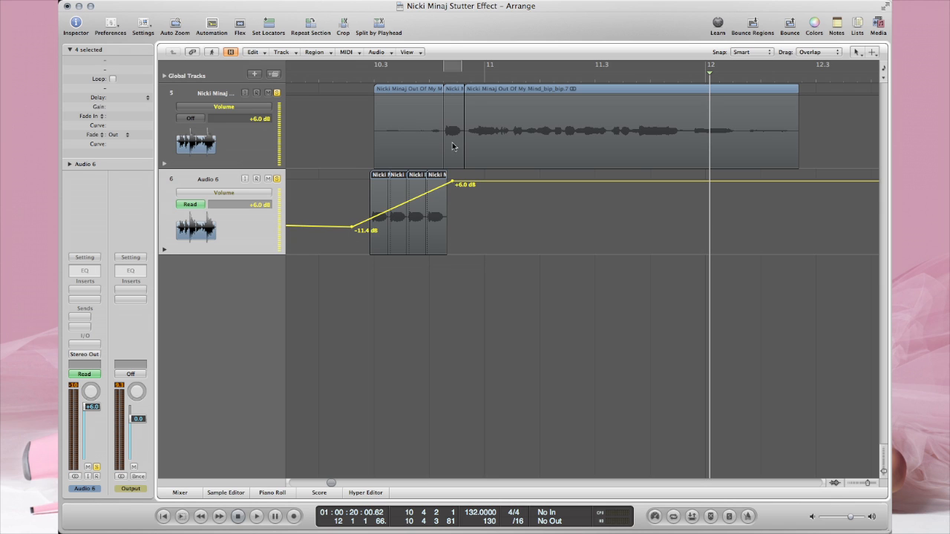
pyautogui.click(308, 80)
pyautogui.press('space')
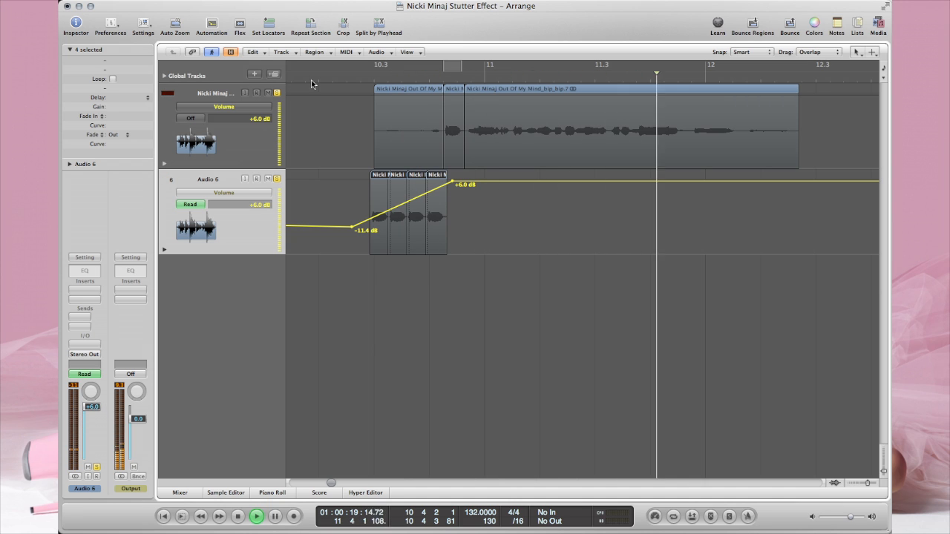
# Raise the starting point of Audio 6's volume automation to -7.5 dB, play the fade-in, and hide the automation.
pyautogui.click(312, 83)
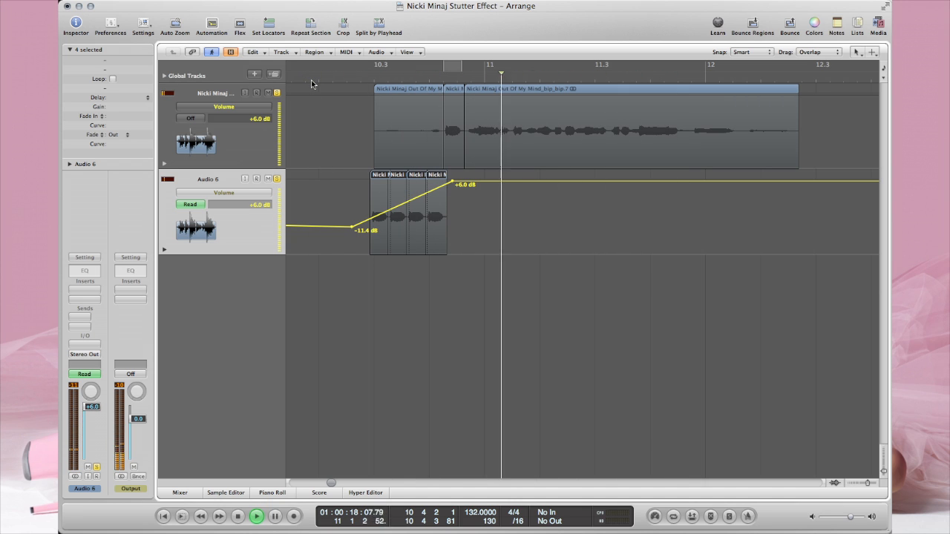
pyautogui.moveTo(352, 227); pyautogui.dragTo(350, 206)
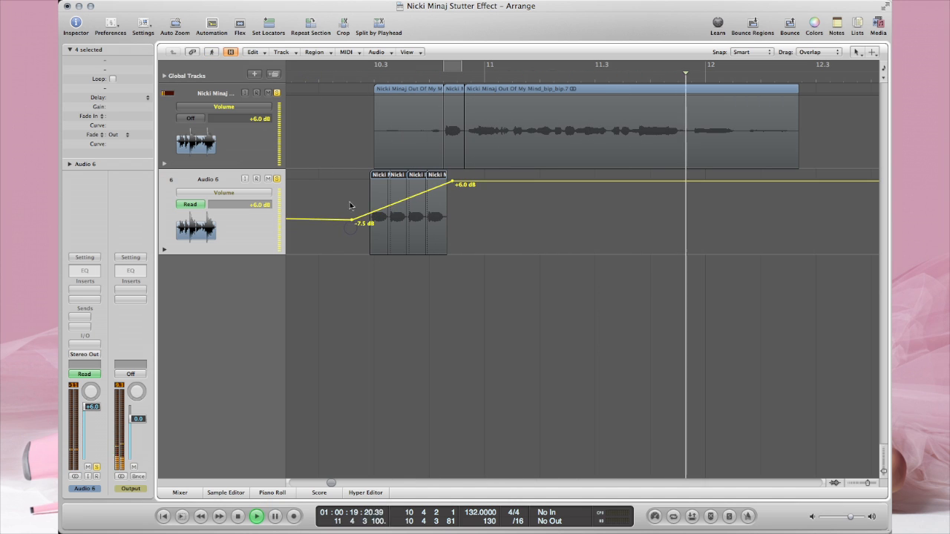
pyautogui.click(328, 81)
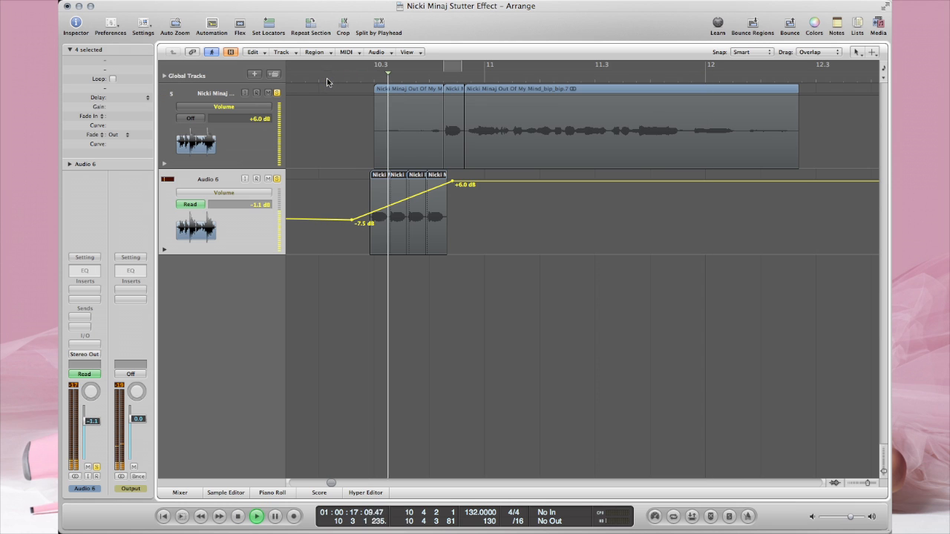
pyautogui.hscroll(5, 327, 82)
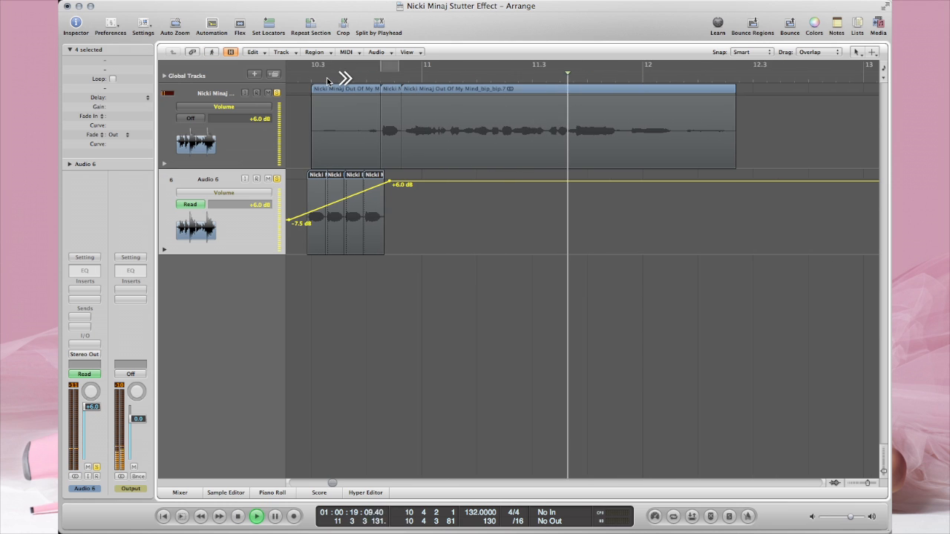
pyautogui.press('space')
pyautogui.hscroll(-4, 366, 191)
pyautogui.press('a')
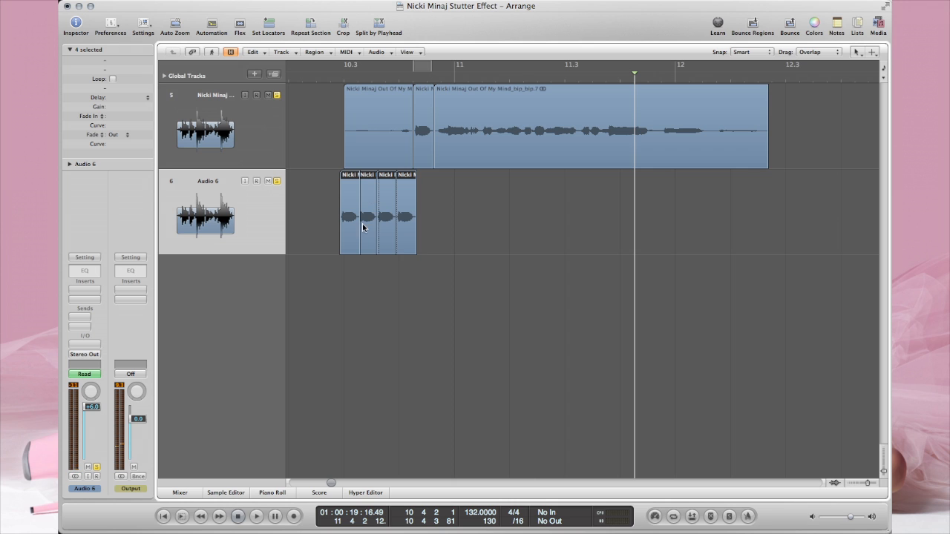
# Play the stutter slices together with the vocal from just before 10.3.
pyautogui.moveTo(367, 227); pyautogui.dragTo(398, 228)
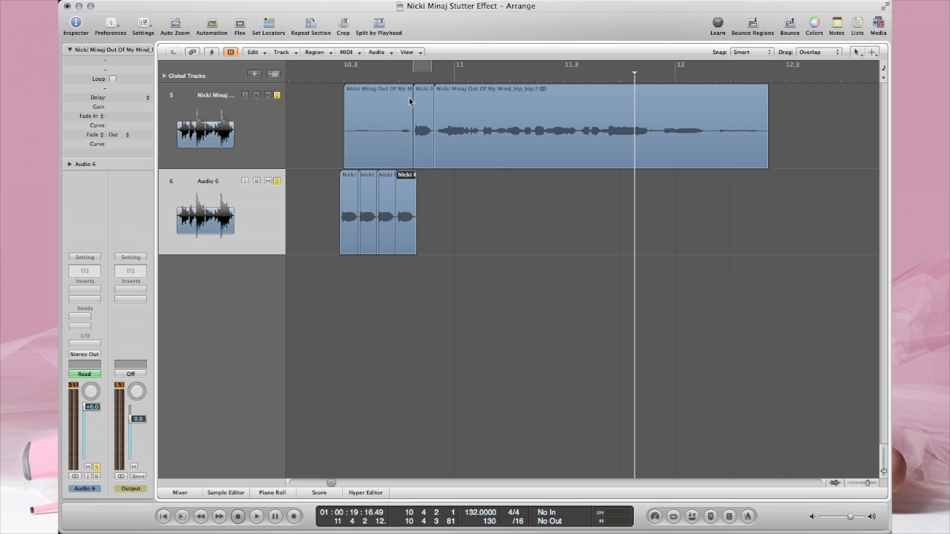
pyautogui.click(323, 82)
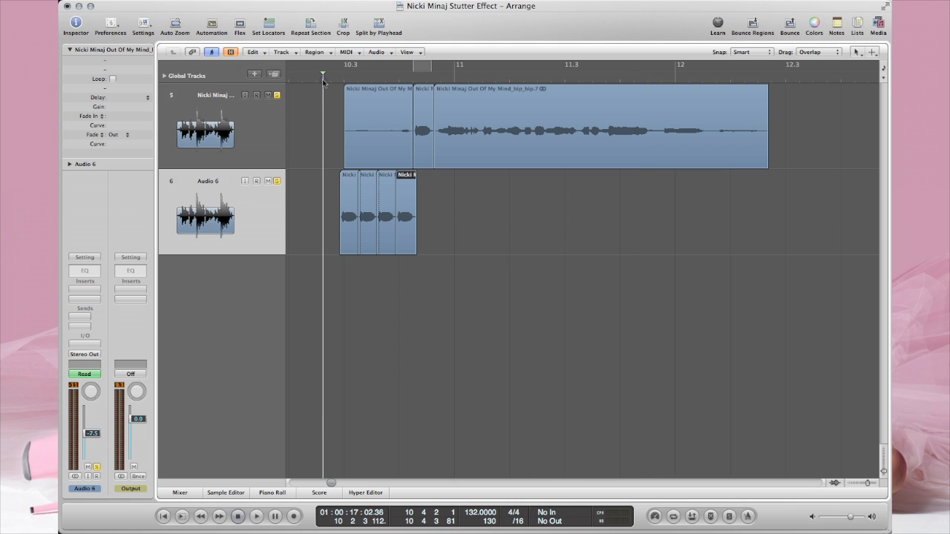
pyautogui.press('space')
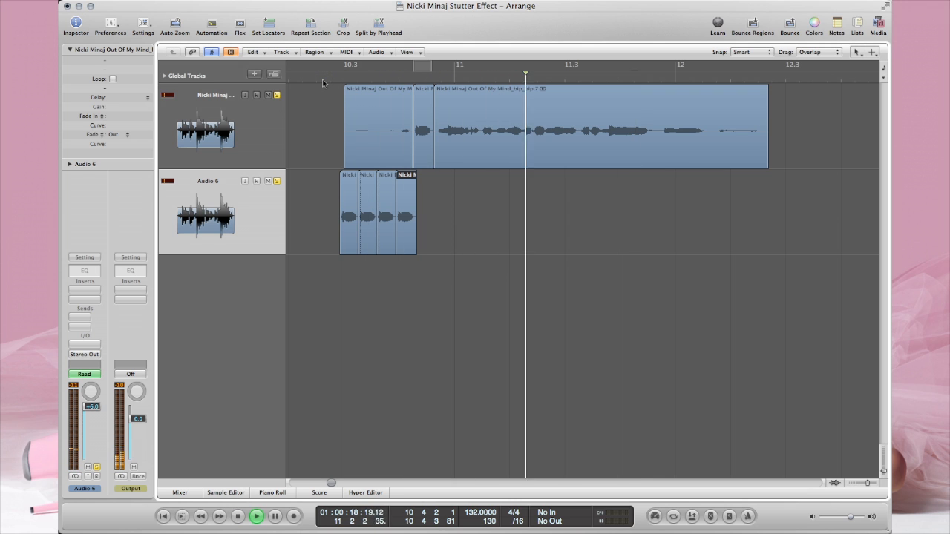
pyautogui.press('space')
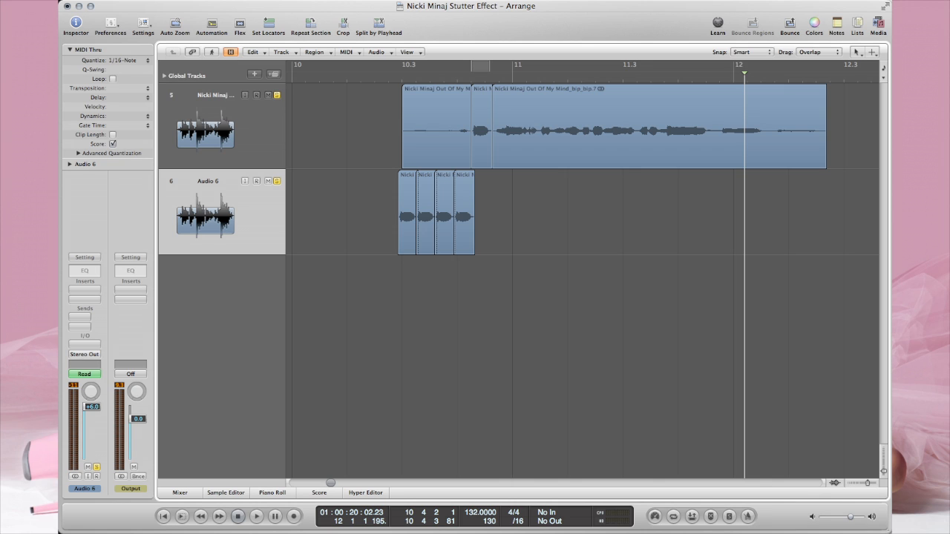
# Convert the sliced first word on the vocal track to a new sampler track with zones from regions, and play the result.
pyautogui.click(482, 132)
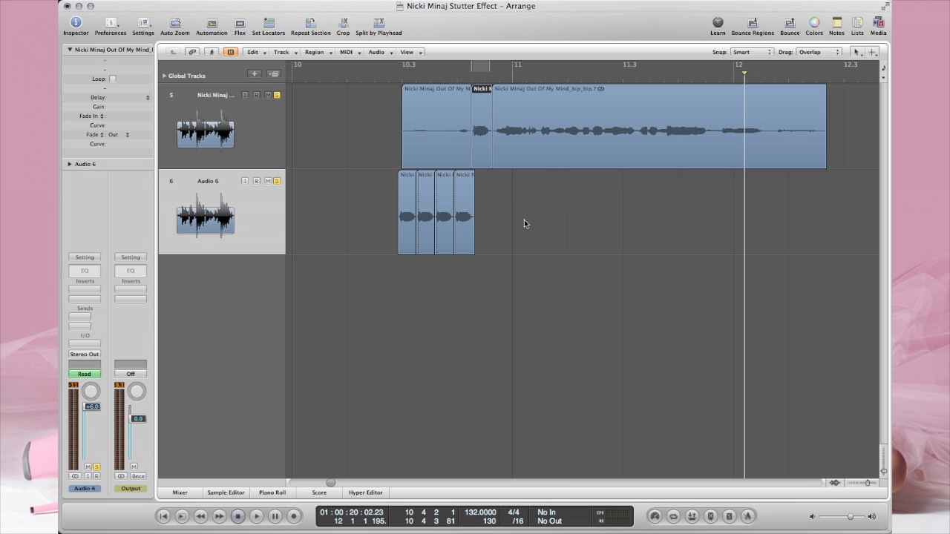
pyautogui.rightClick(483, 146)
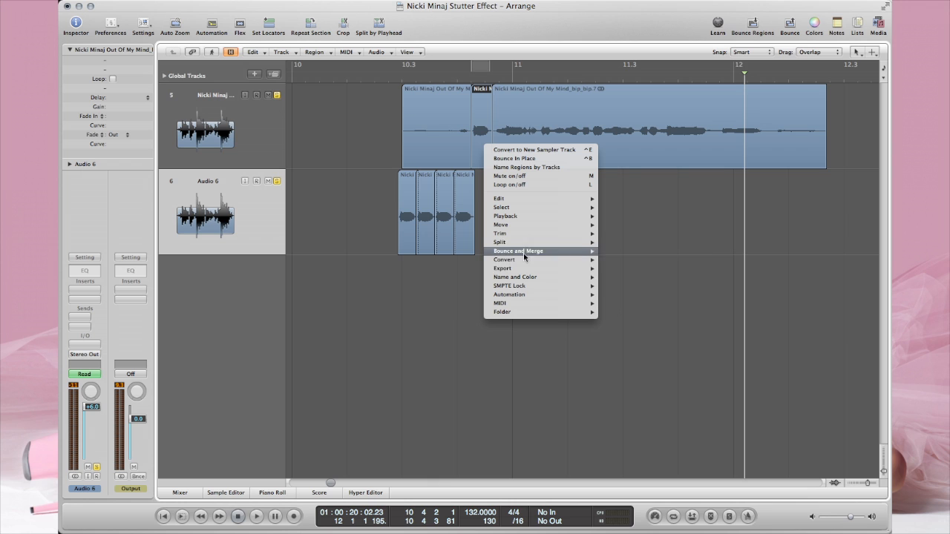
pyautogui.moveTo(524, 262)
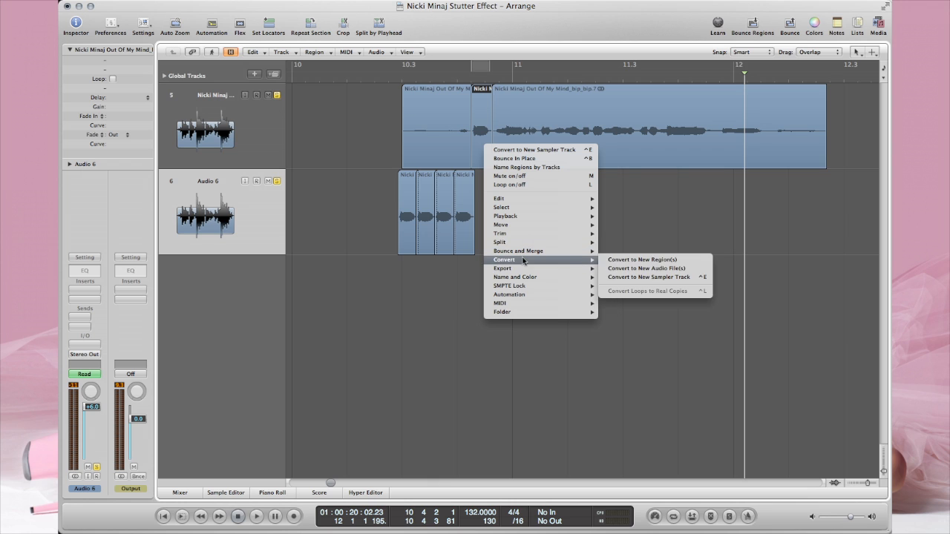
pyautogui.click(644, 278)
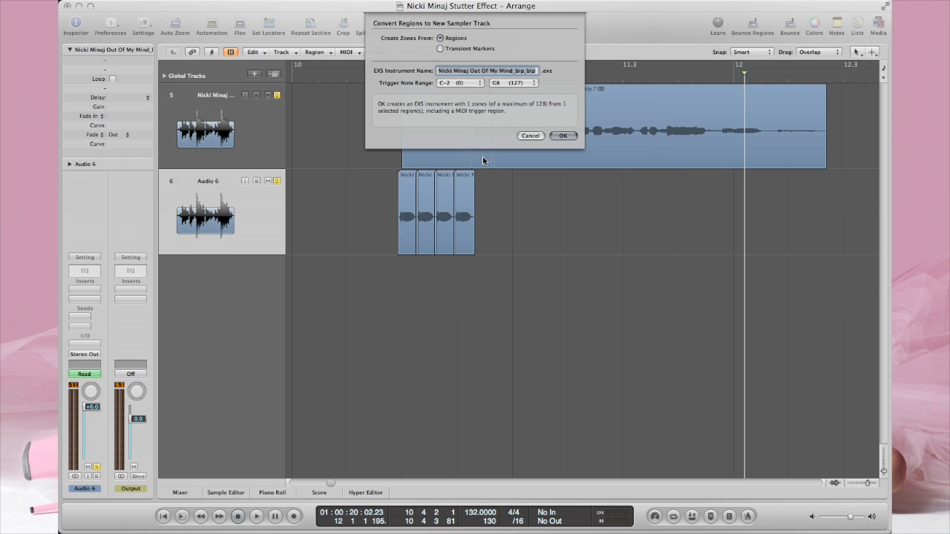
pyautogui.click(562, 136)
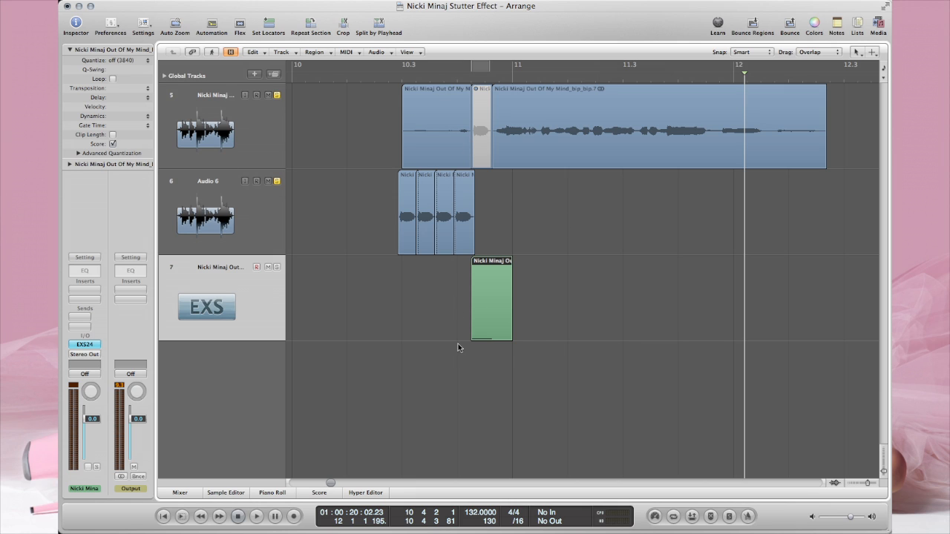
pyautogui.click(450, 77)
pyautogui.press('space')
pyautogui.press('space')
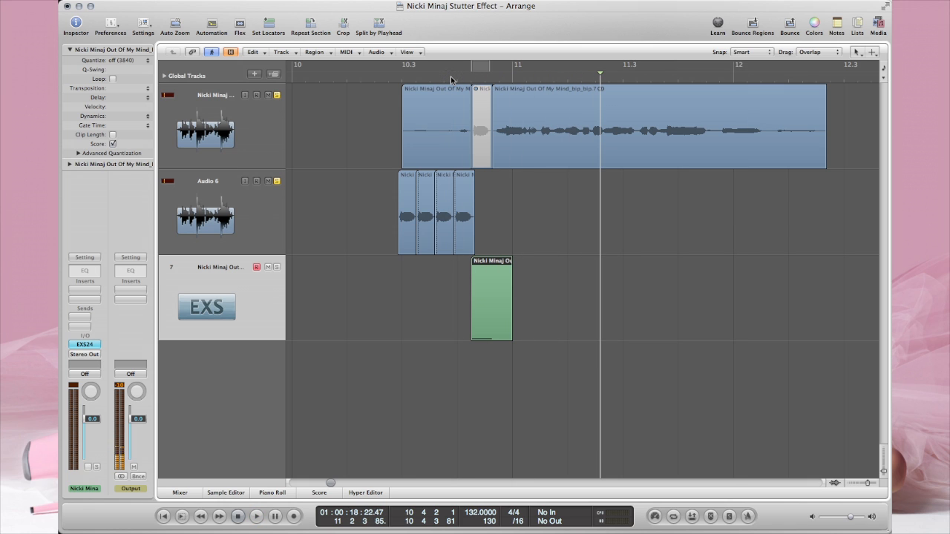
# Unmute the sliced word on the vocal track and delete the MIDI trigger region on the sampler track.
pyautogui.click(481, 152)
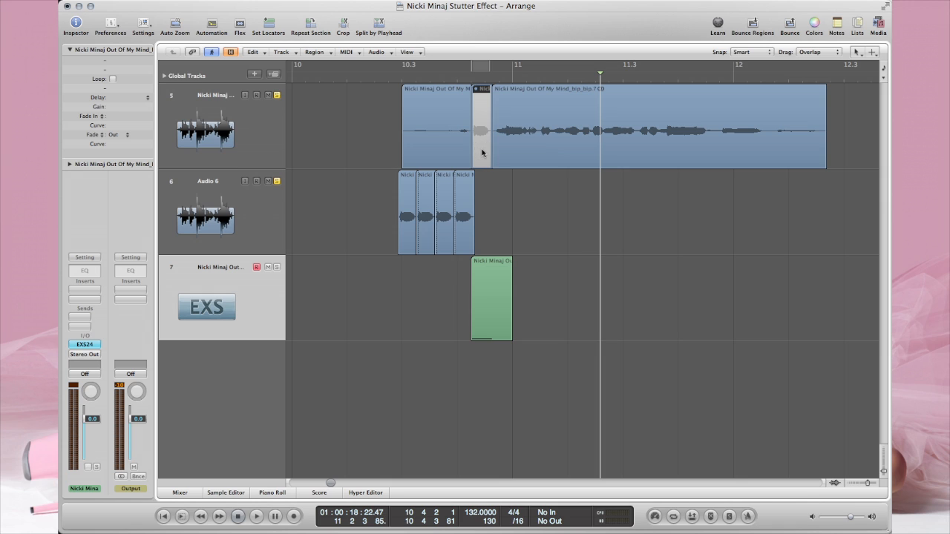
pyautogui.click(491, 315)
pyautogui.press('Delete')
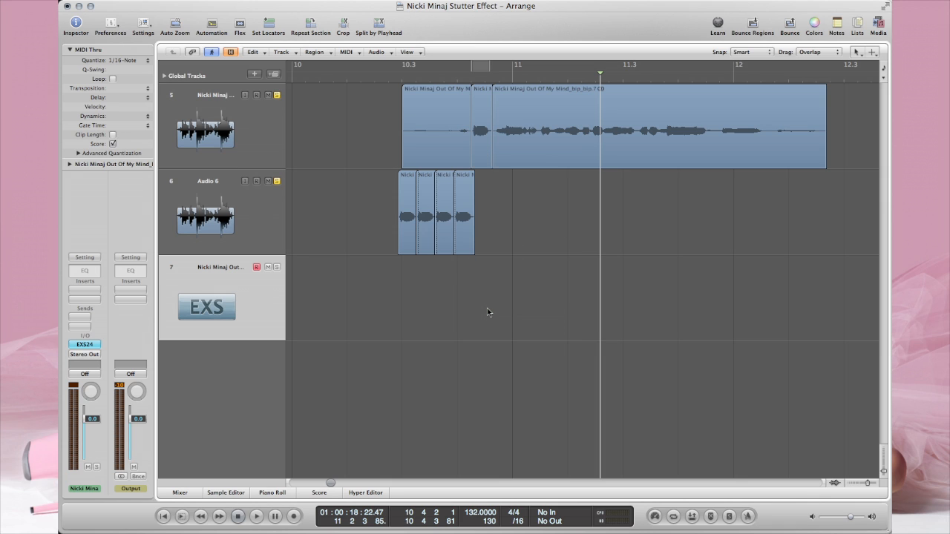
# Solo the sampler track, unsolo Audio 6, and bring up the EXS24 Instrument Editor for the sampled word.
pyautogui.click(277, 267)
pyautogui.click(277, 181)
pyautogui.click(85, 345)
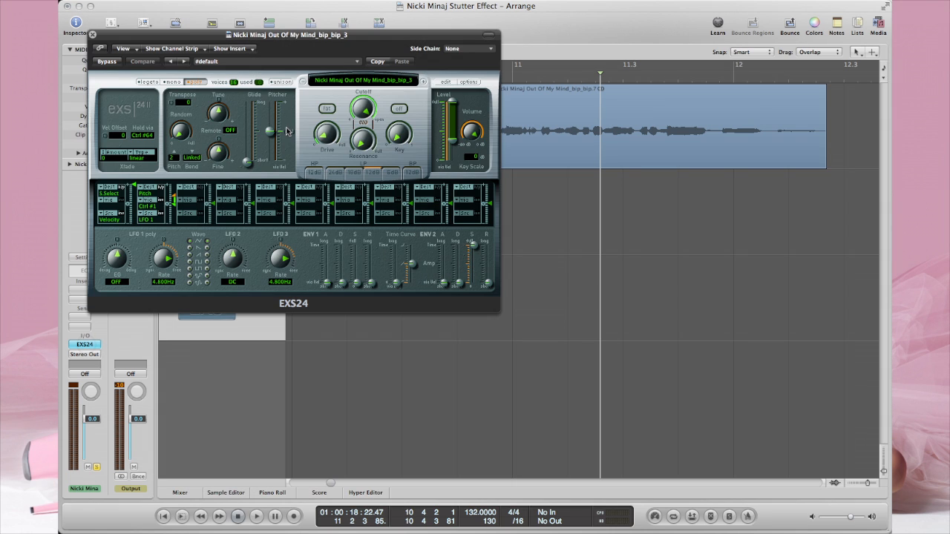
pyautogui.click(442, 83)
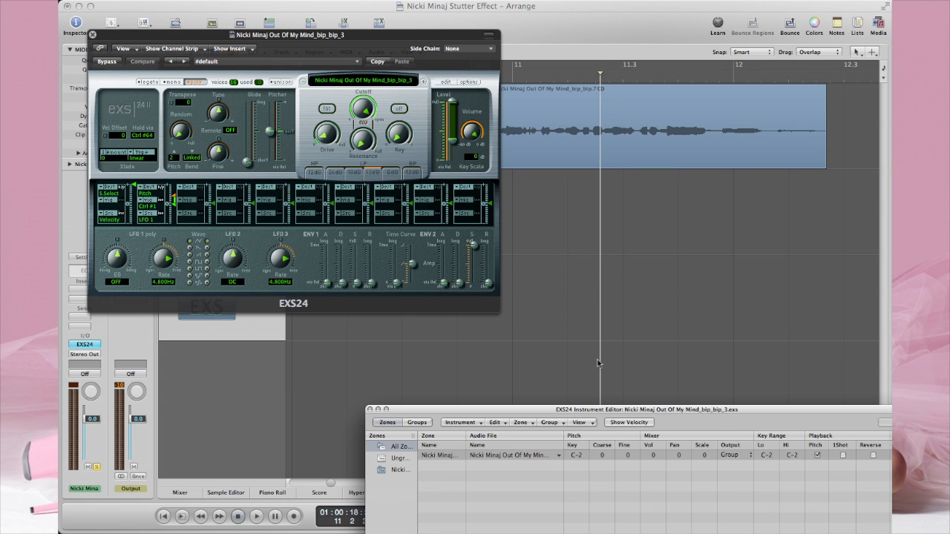
pyautogui.moveTo(634, 409); pyautogui.dragTo(486, 162)
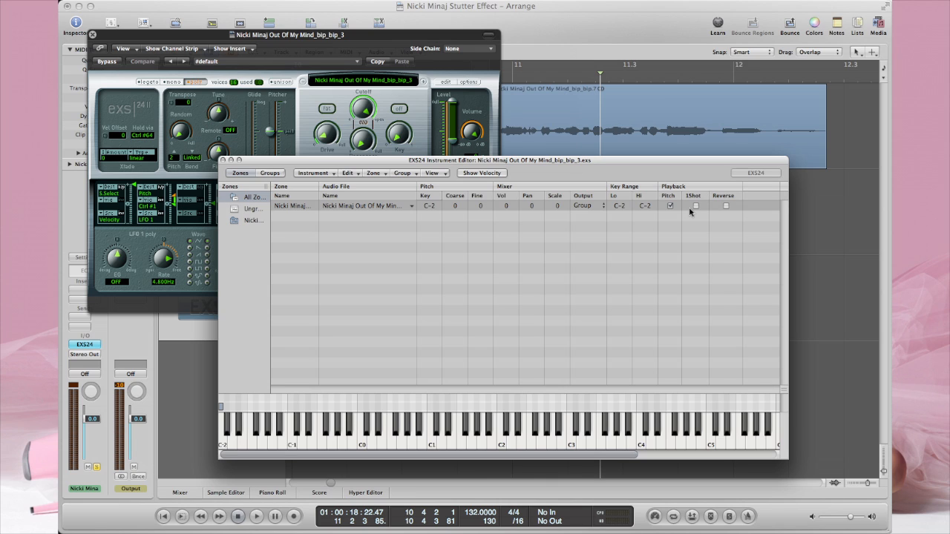
# Show the on-screen musical keyboard and trigger the sampled word repeatedly at C-2.
pyautogui.press('capslock')
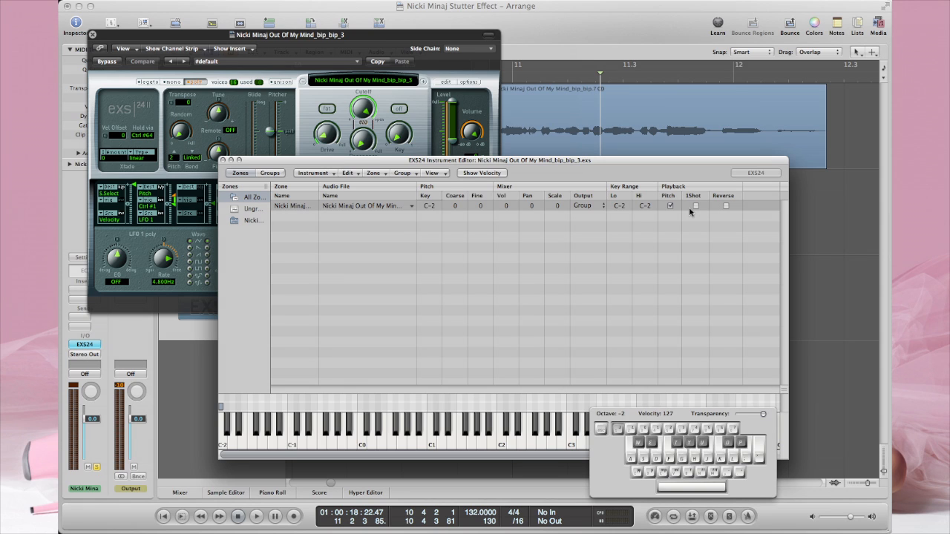
pyautogui.press('a')
pyautogui.press('a')
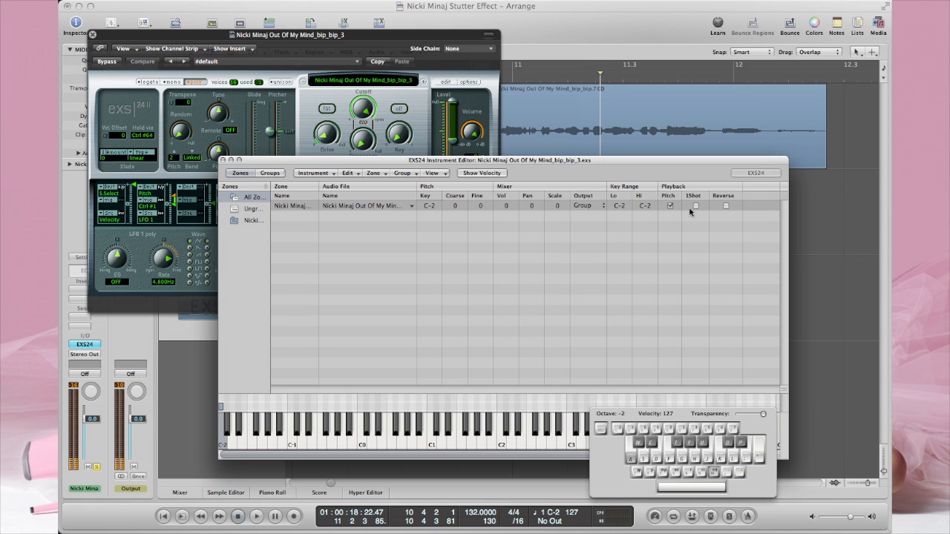
pyautogui.press('a')
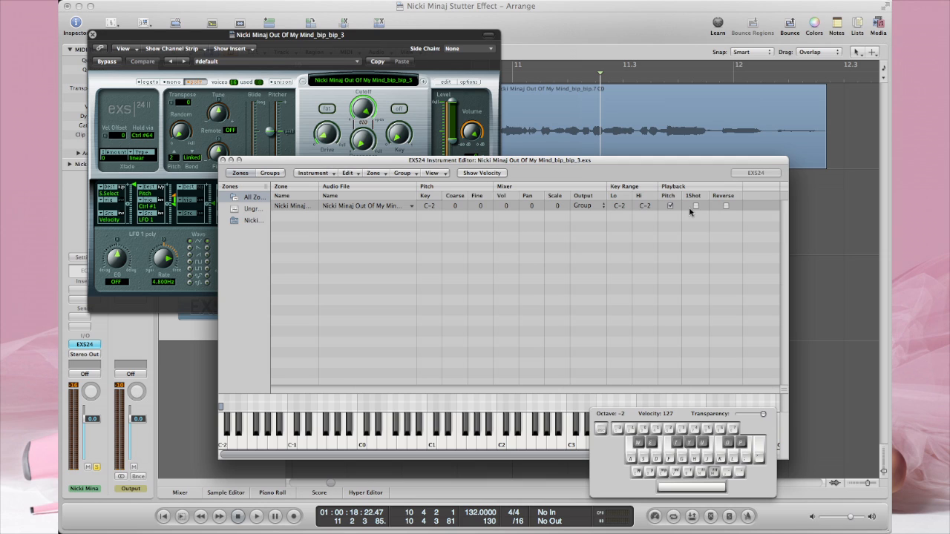
# Enable 1Shot playback for the sampled word's zone, save the instrument changes, and close the EXS24 windows.
pyautogui.click(696, 206)
pyautogui.click(696, 207)
pyautogui.click(223, 160)
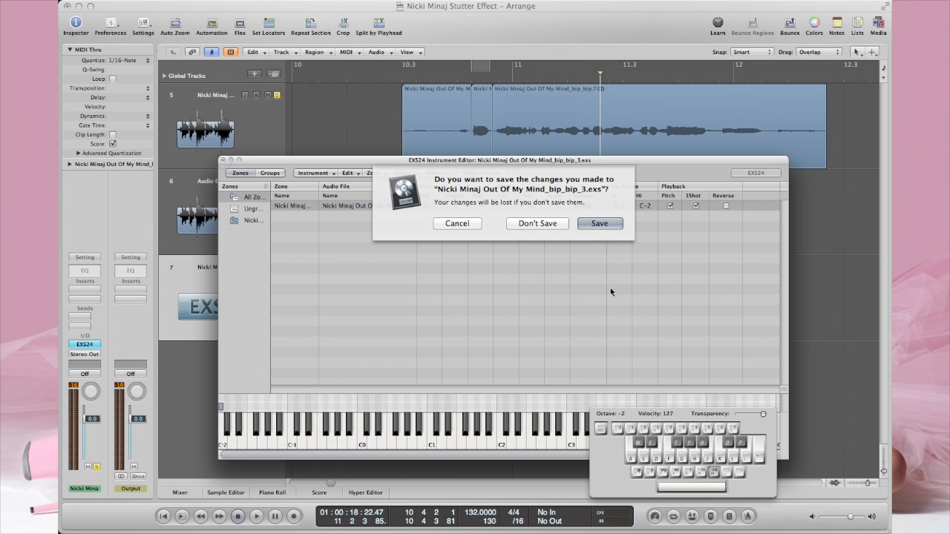
pyautogui.click(601, 224)
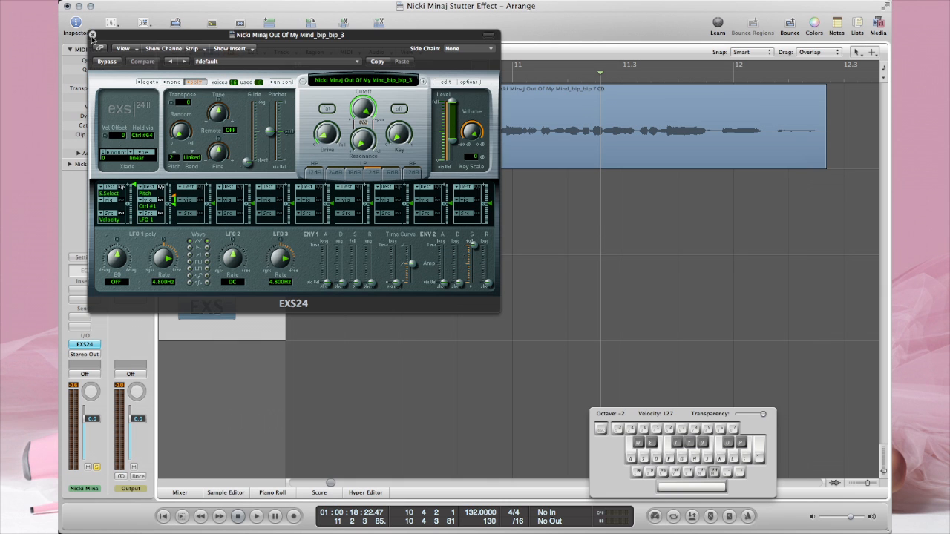
pyautogui.click(92, 34)
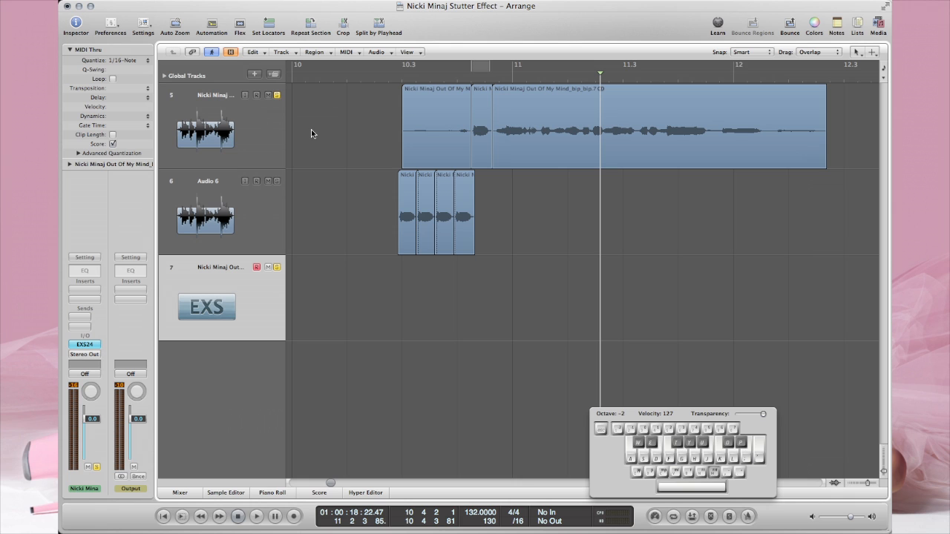
# Record a four-note stutter of the sampled word at C-2 on the EXS track, leading into the vocal phrase.
pyautogui.click(373, 78)
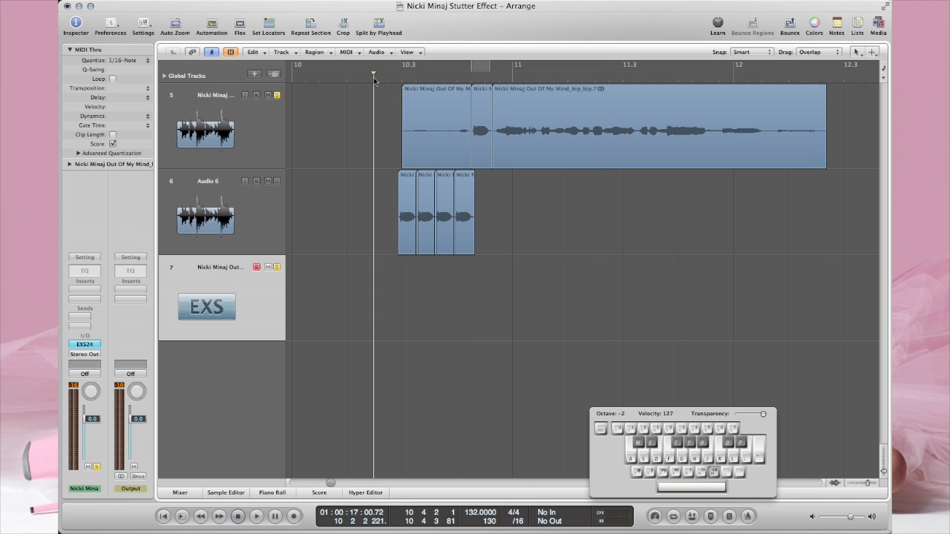
pyautogui.press('capslock')
pyautogui.press('r')
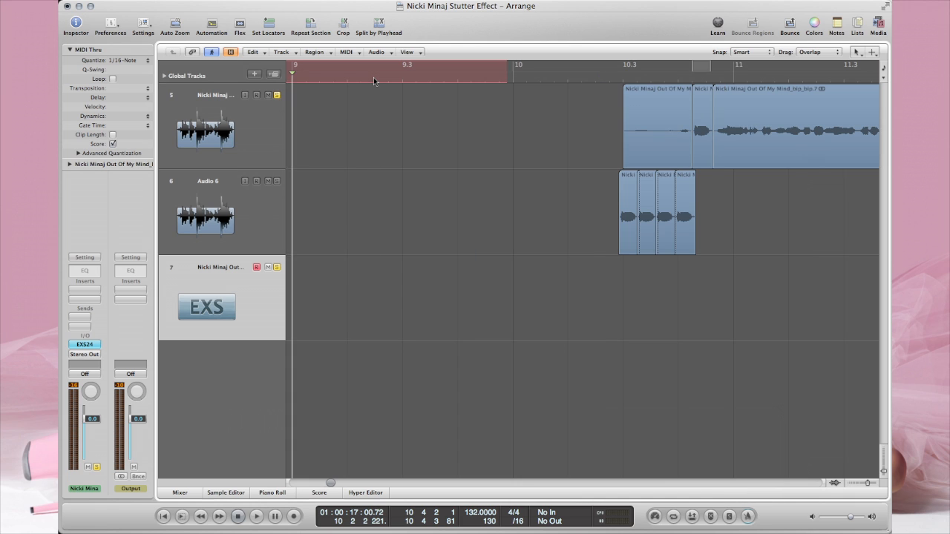
pyautogui.press('capslock')
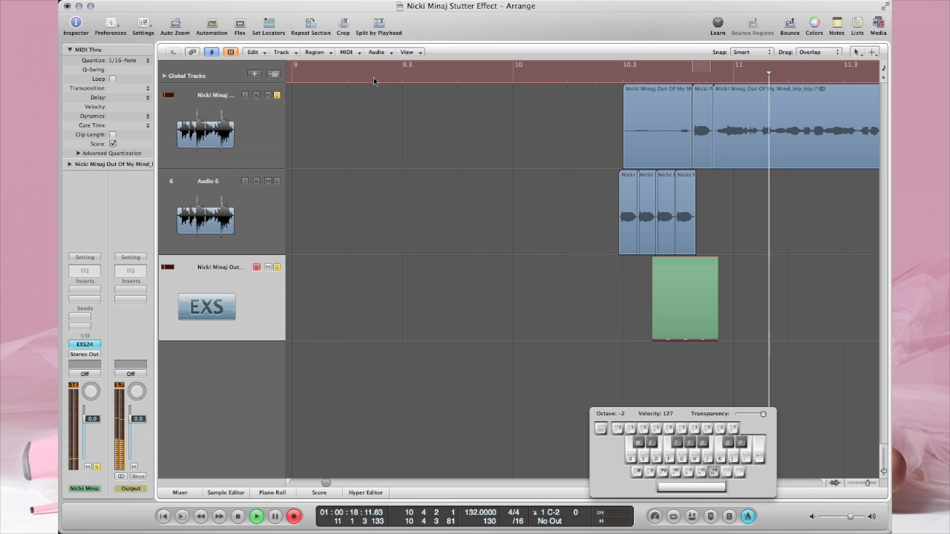
pyautogui.press('space')
pyautogui.hscroll(-3, 423, 124)
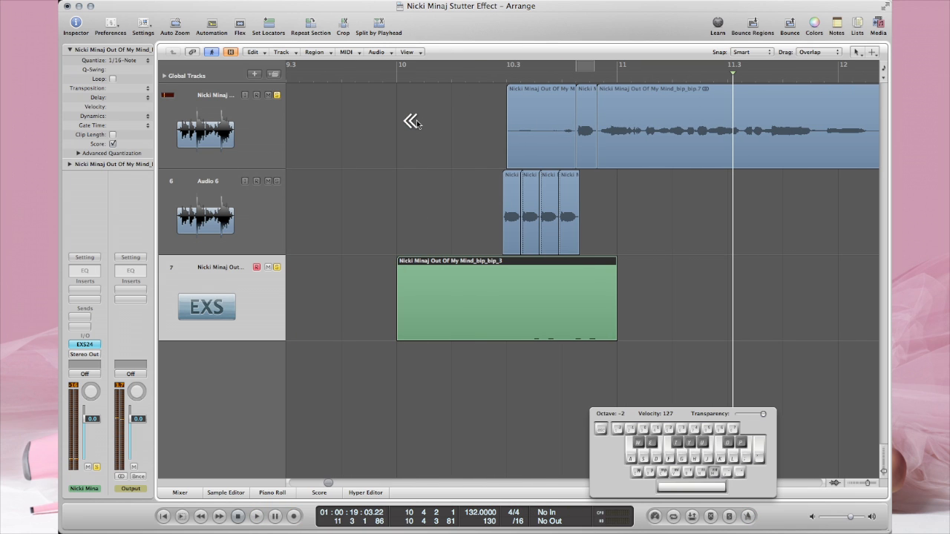
# Shift the recorded MIDI region earlier so it ends where the sliced word starts, playing it before and after the move.
pyautogui.doubleClick(481, 80)
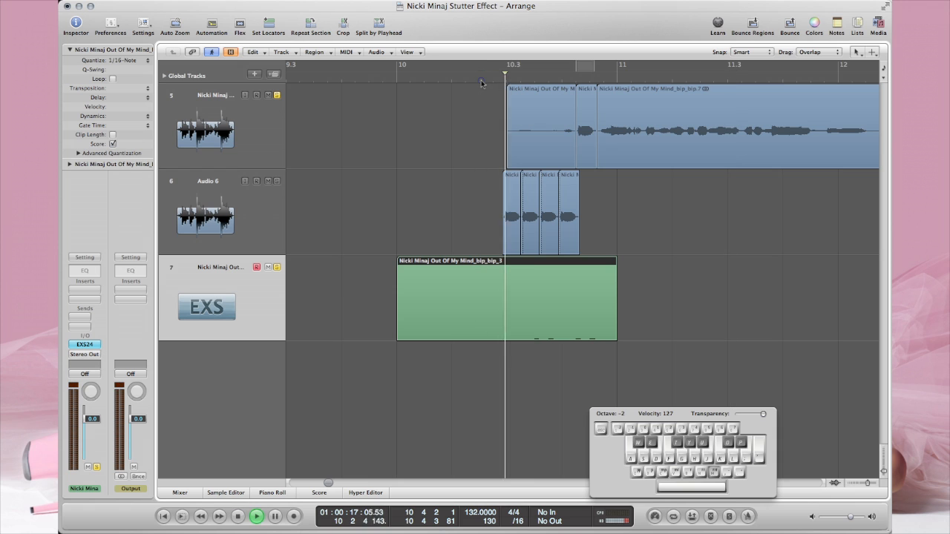
pyautogui.press('space')
pyautogui.moveTo(600, 303); pyautogui.dragTo(573, 309)
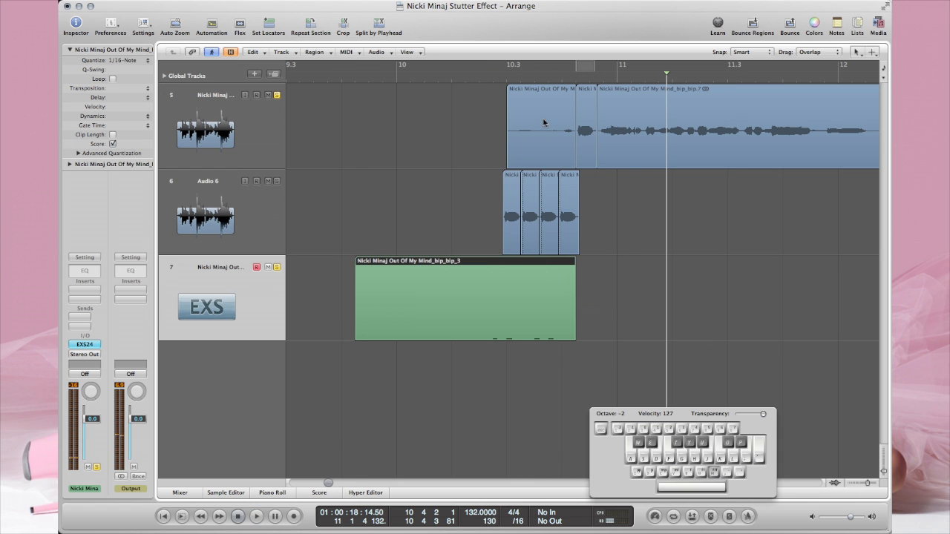
pyautogui.doubleClick(481, 80)
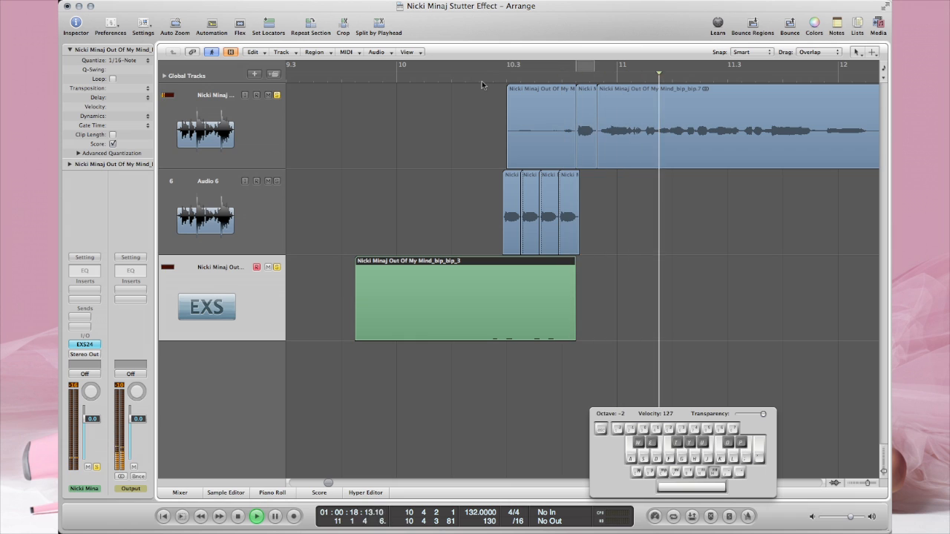
pyautogui.press('space')
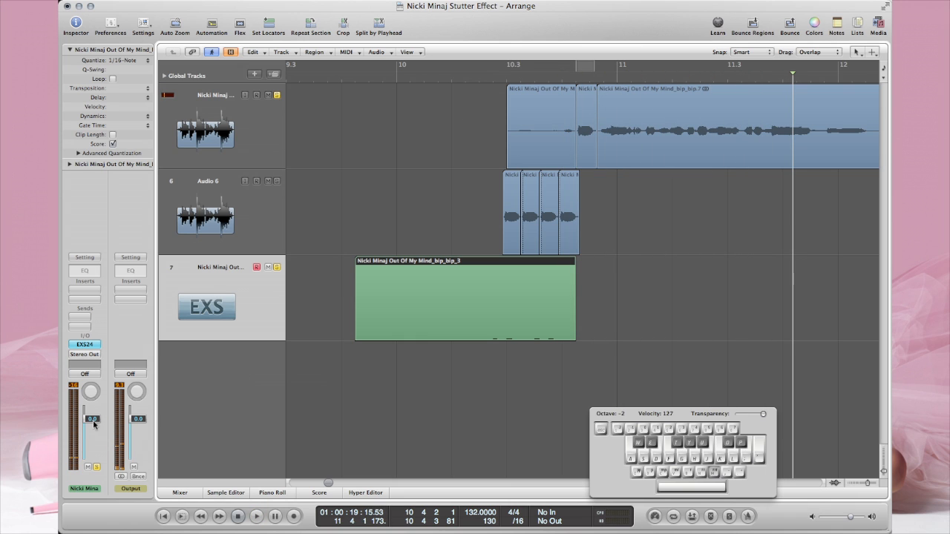
# Raise the sampler track's volume to +6.0 dB and play the recorded stutter with the vocal.
pyautogui.moveTo(93, 421); pyautogui.dragTo(93, 406)
pyautogui.hscroll(-1, 509, 185)
pyautogui.doubleClick(447, 78)
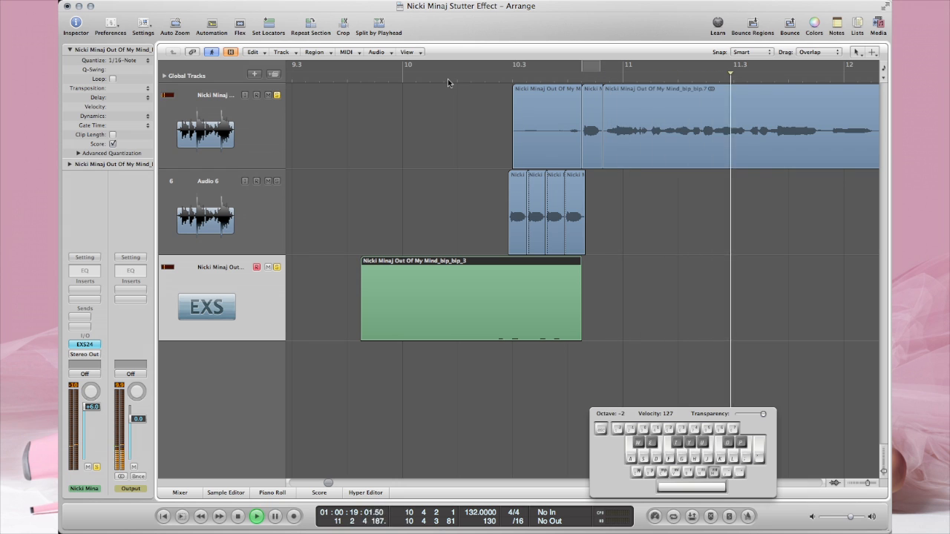
# Move the first and third stutter notes of the EXS region one sixteenth earlier in the Piano Roll and play the result.
pyautogui.click(448, 78)
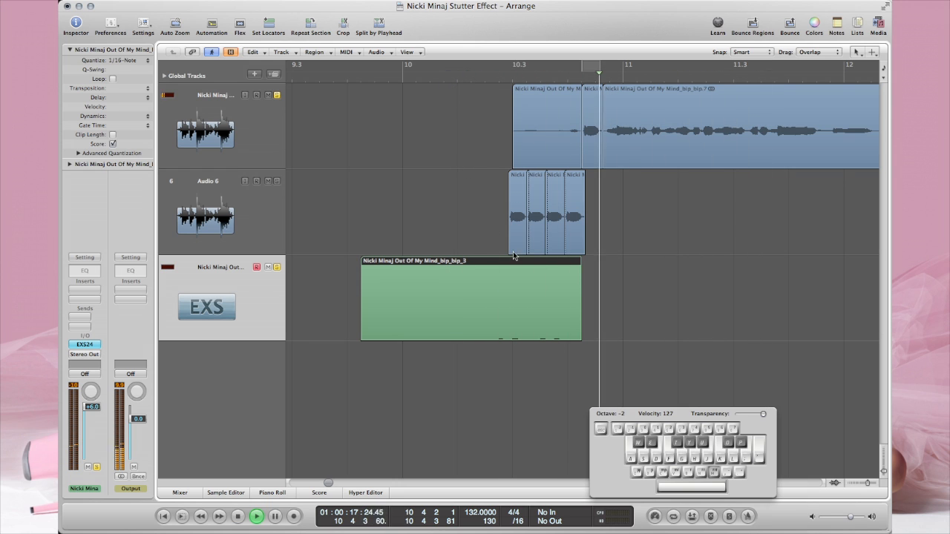
pyautogui.doubleClick(513, 307)
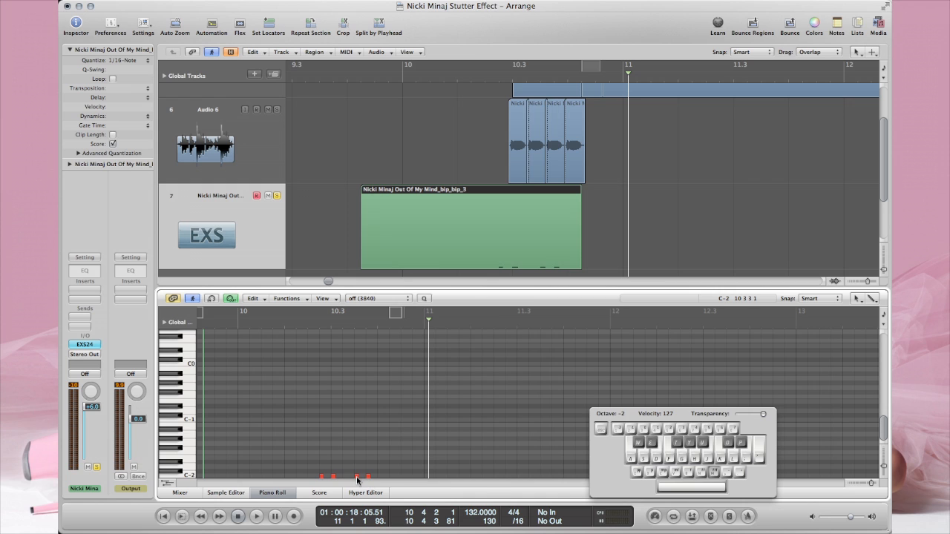
pyautogui.moveTo(358, 478); pyautogui.dragTo(307, 480)
pyautogui.click(322, 477)
pyautogui.doubleClick(393, 79)
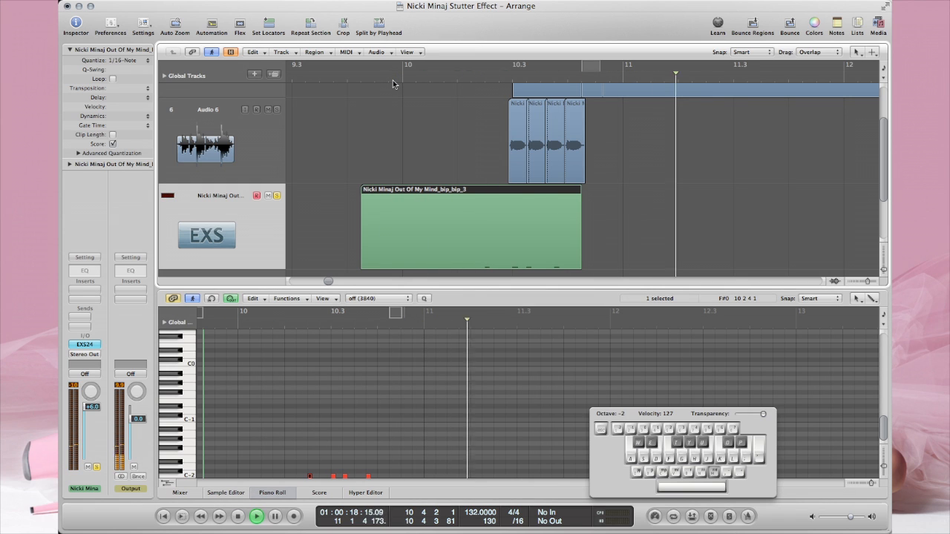
pyautogui.press('space')
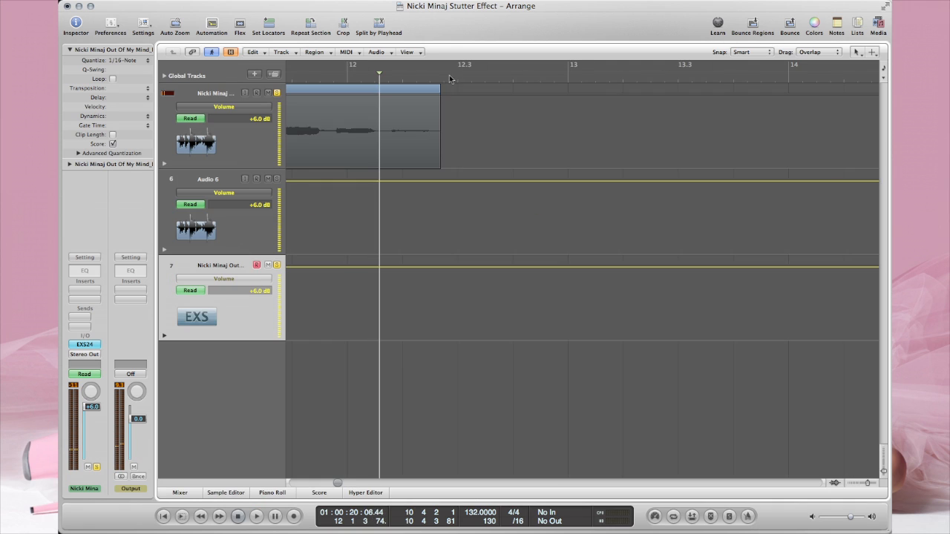
# Hide the tracks' volume automation and open the EXS region's notes in the Piano Roll.
pyautogui.hscroll(-10, 475, 104)
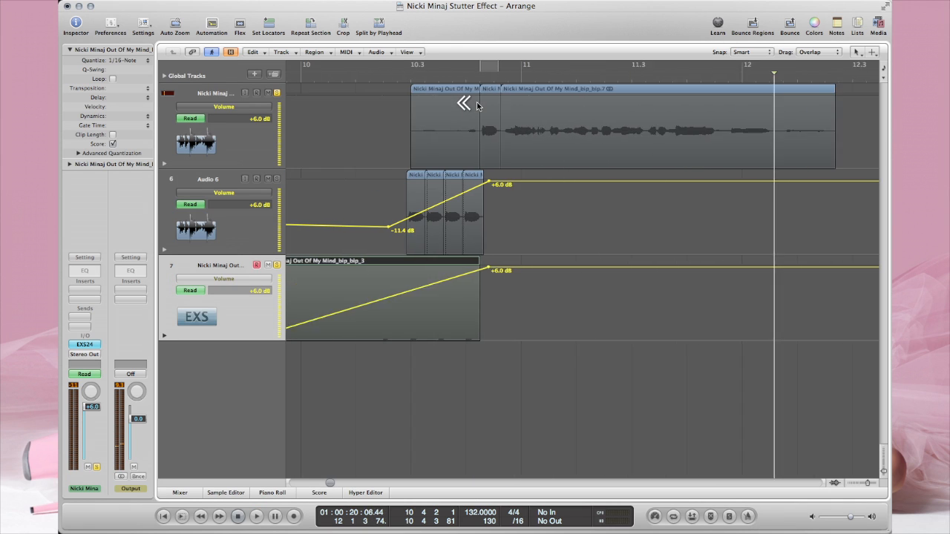
pyautogui.press('a')
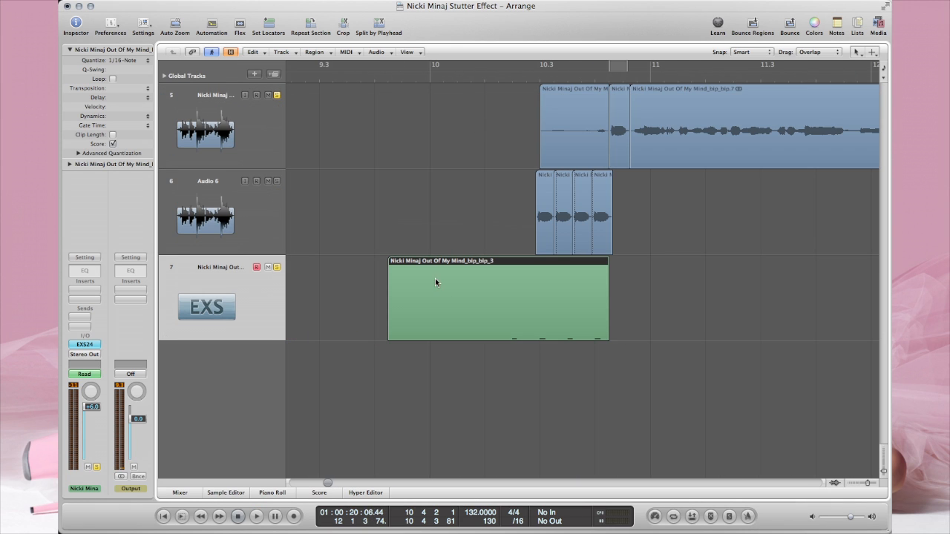
pyautogui.doubleClick(488, 305)
pyautogui.scroll(-3, 426, 389)
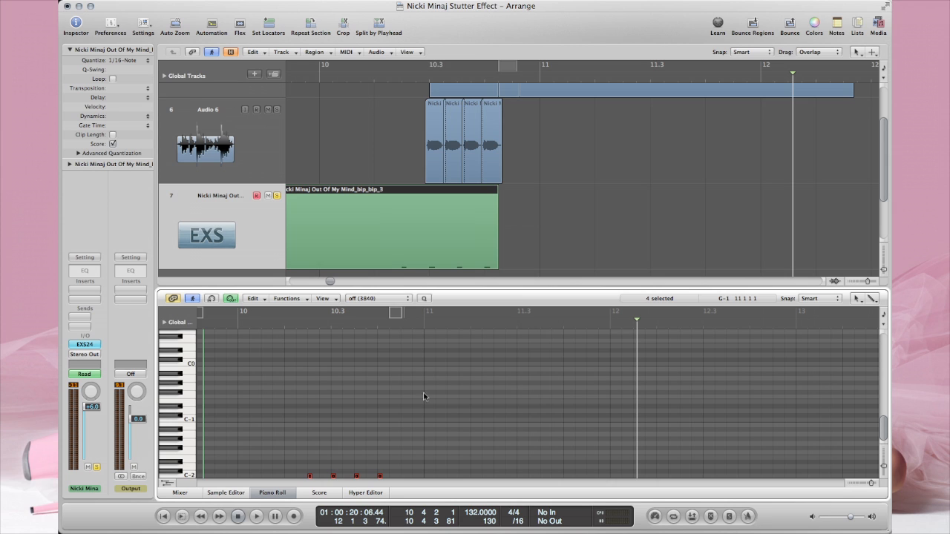
# Try adjusting the last C-2 stutter note in the Piano Roll and clear the note selection.
pyautogui.click(383, 477)
pyautogui.moveTo(389, 480)
pyautogui.mouseDown()
pyautogui.moveTo(403, 480)
pyautogui.moveTo(385, 479)
pyautogui.mouseUp()
pyautogui.click(402, 477)
pyautogui.click(380, 477)
pyautogui.click(678, 427)
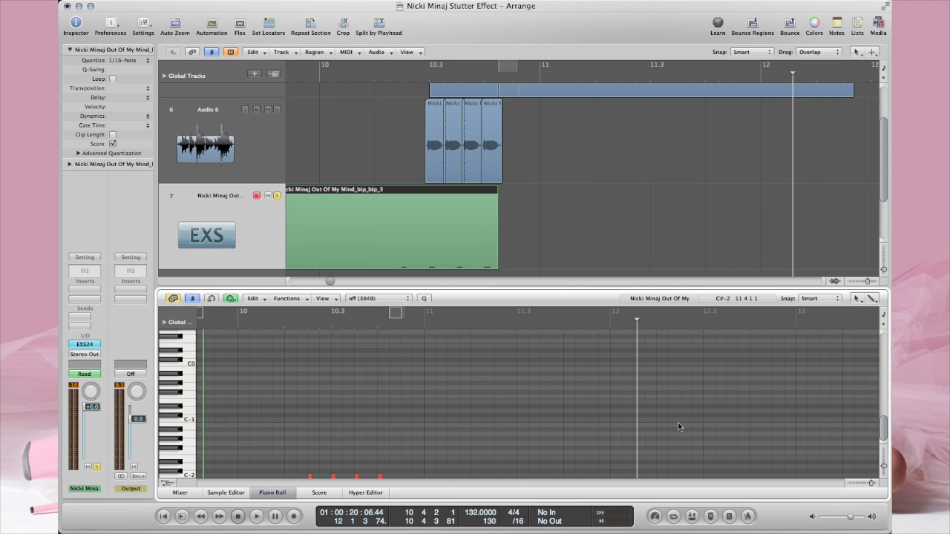